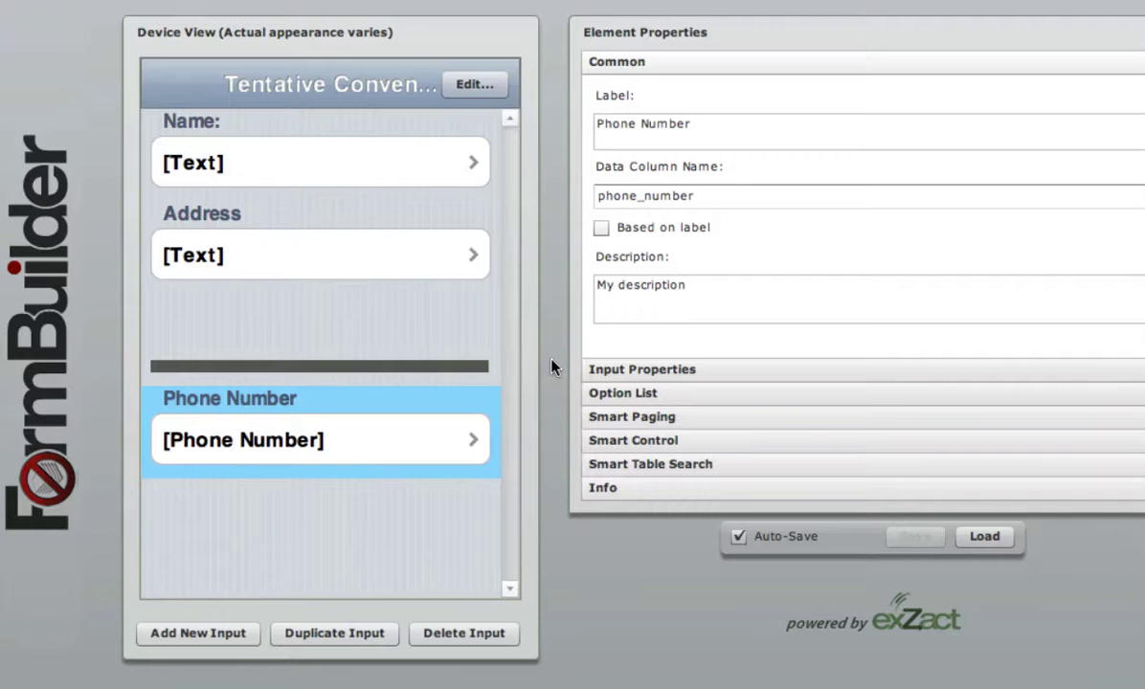
# Check that the attendee form is named registration_db in its properties, then close them
pyautogui.click(476, 85)
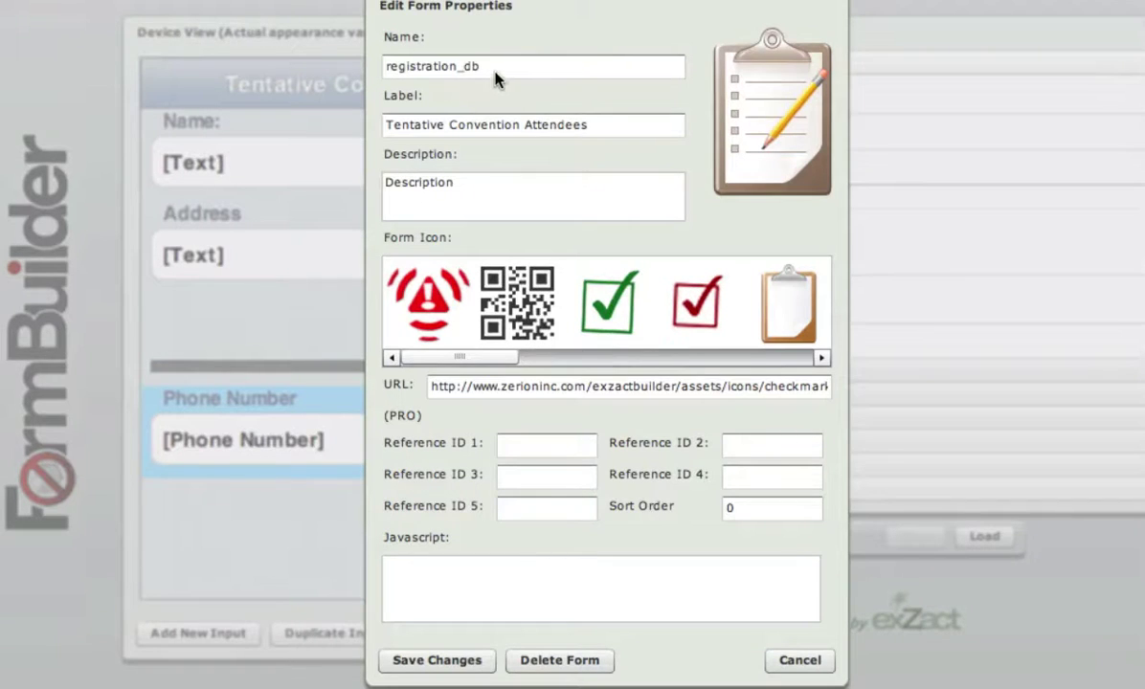
pyautogui.moveTo(495, 74); pyautogui.dragTo(376, 71)
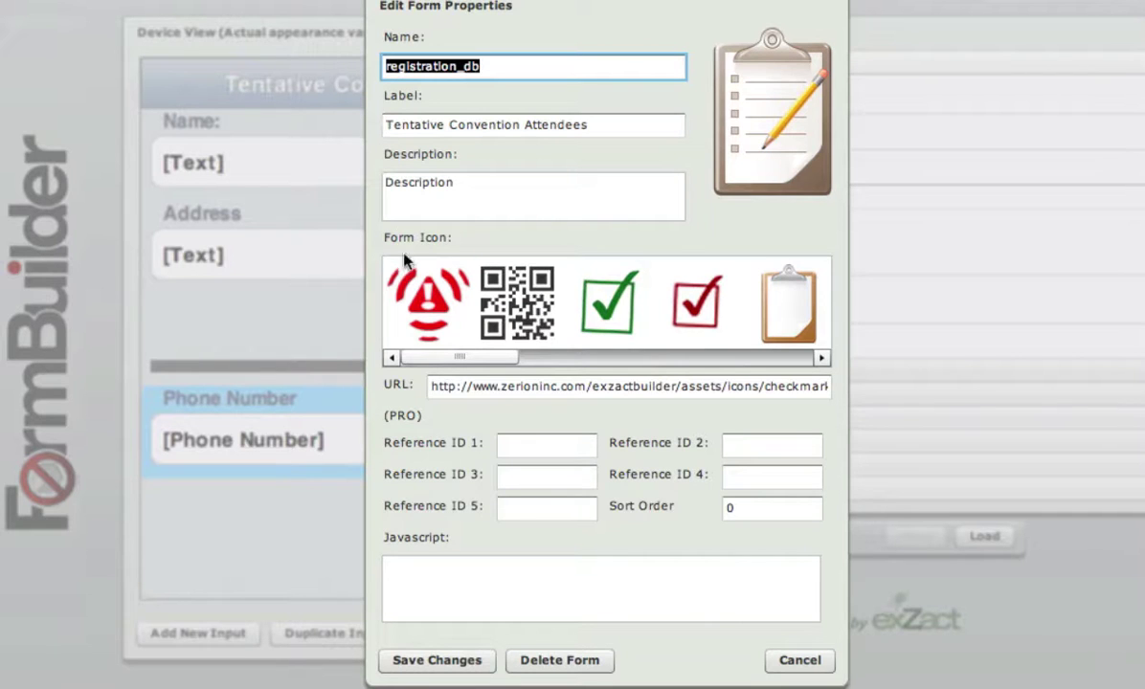
pyautogui.click(437, 661)
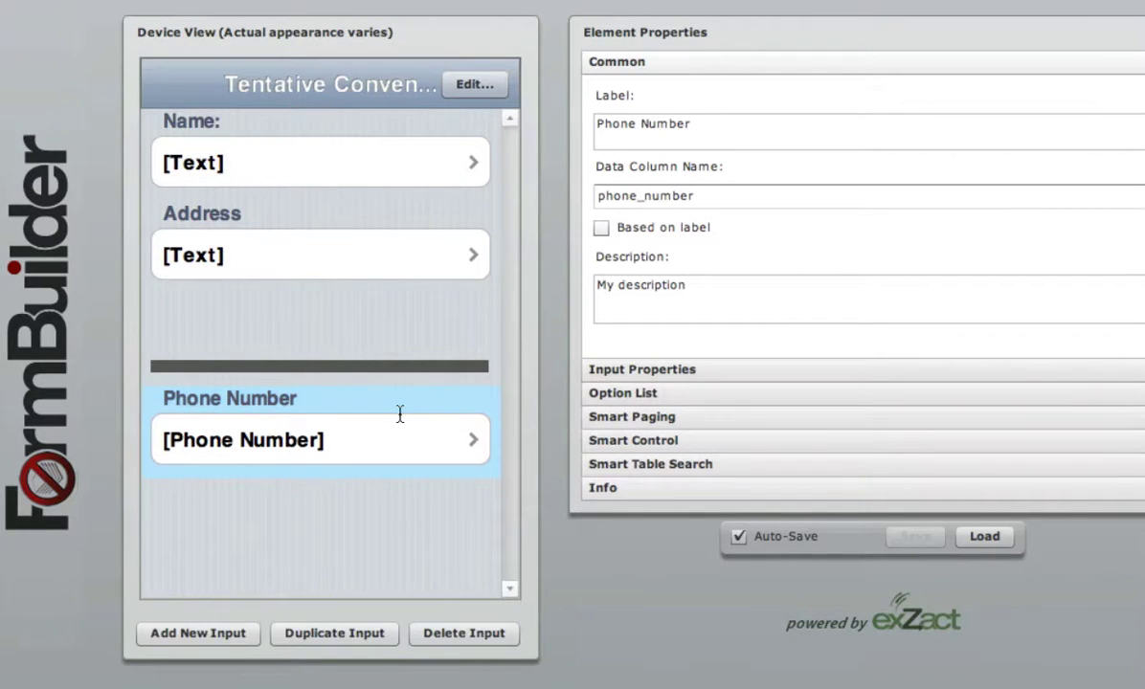
# Review the data column names: Name is name, Address is address, Phone Number is phone_number
pyautogui.click(398, 168)
pyautogui.click(396, 255)
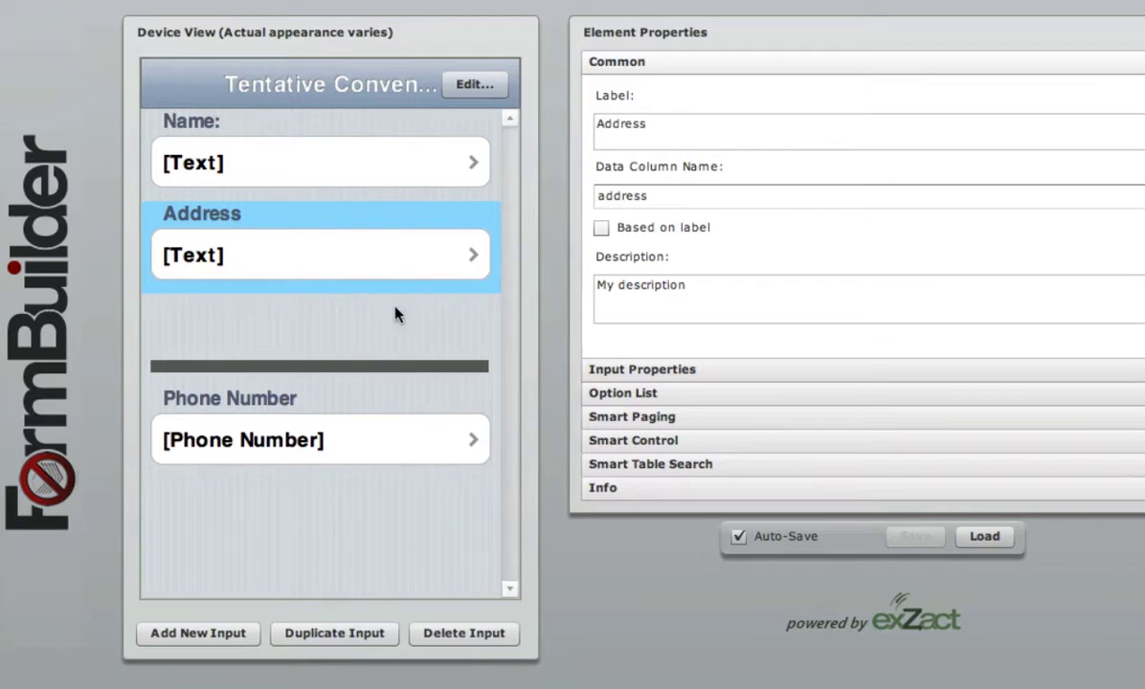
pyautogui.click(403, 178)
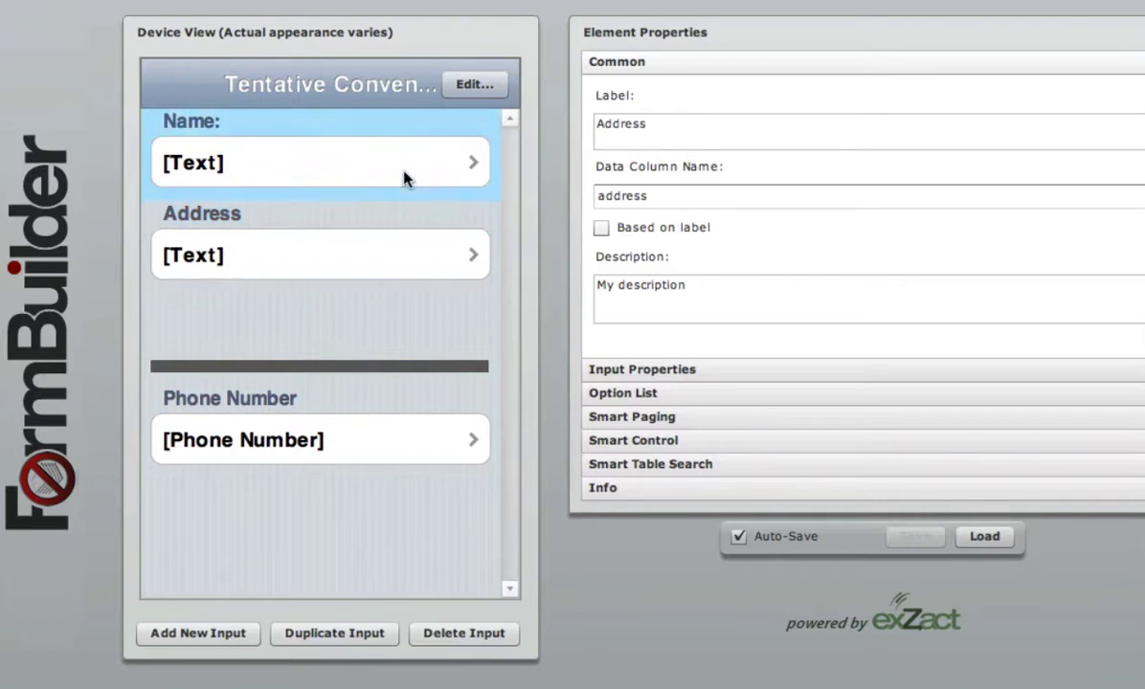
pyautogui.click(657, 194)
pyautogui.doubleClick(618, 196)
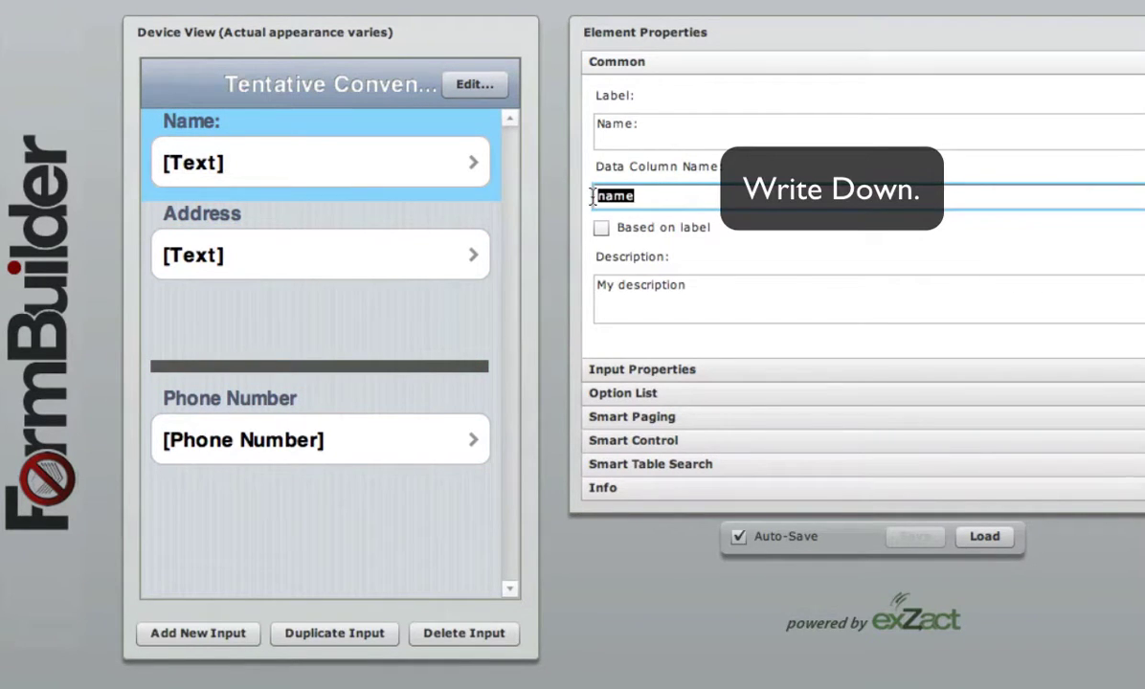
pyautogui.click(408, 256)
pyautogui.click(660, 196)
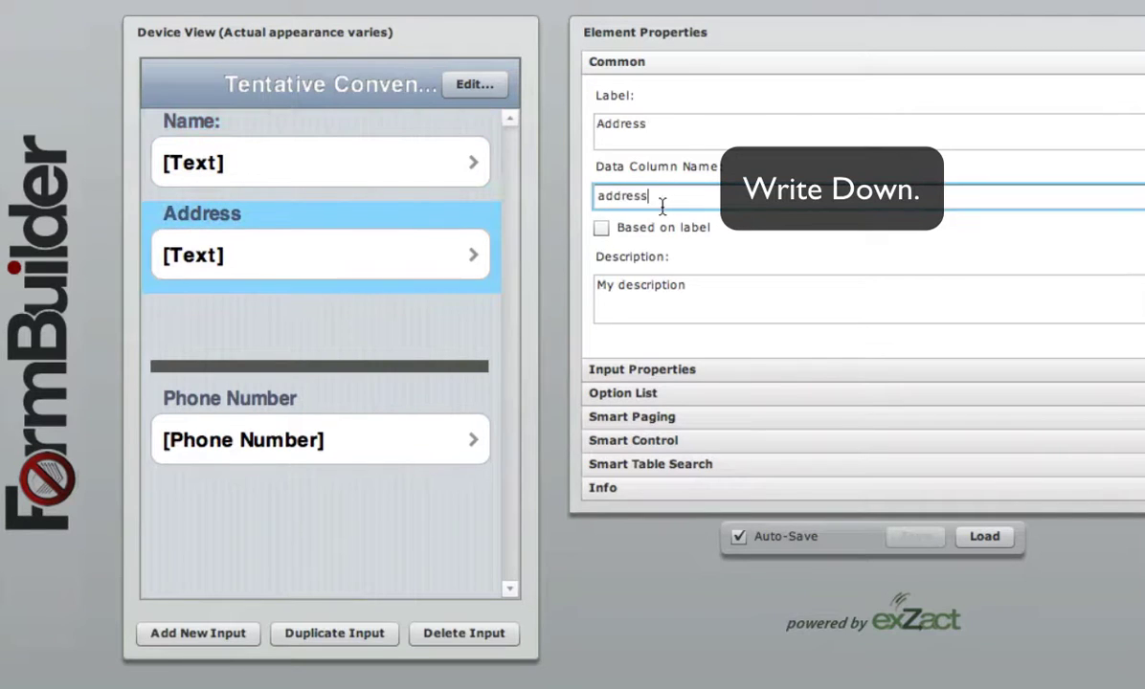
pyautogui.moveTo(659, 196); pyautogui.dragTo(578, 205)
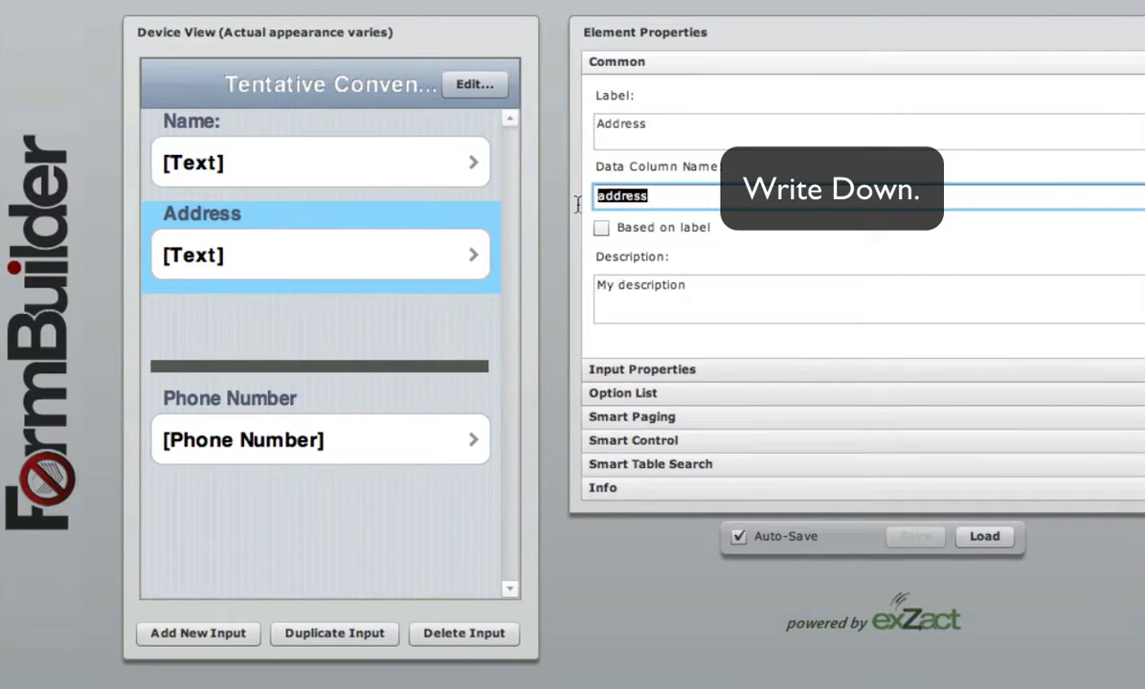
pyautogui.click(430, 407)
pyautogui.moveTo(704, 198); pyautogui.dragTo(591, 202)
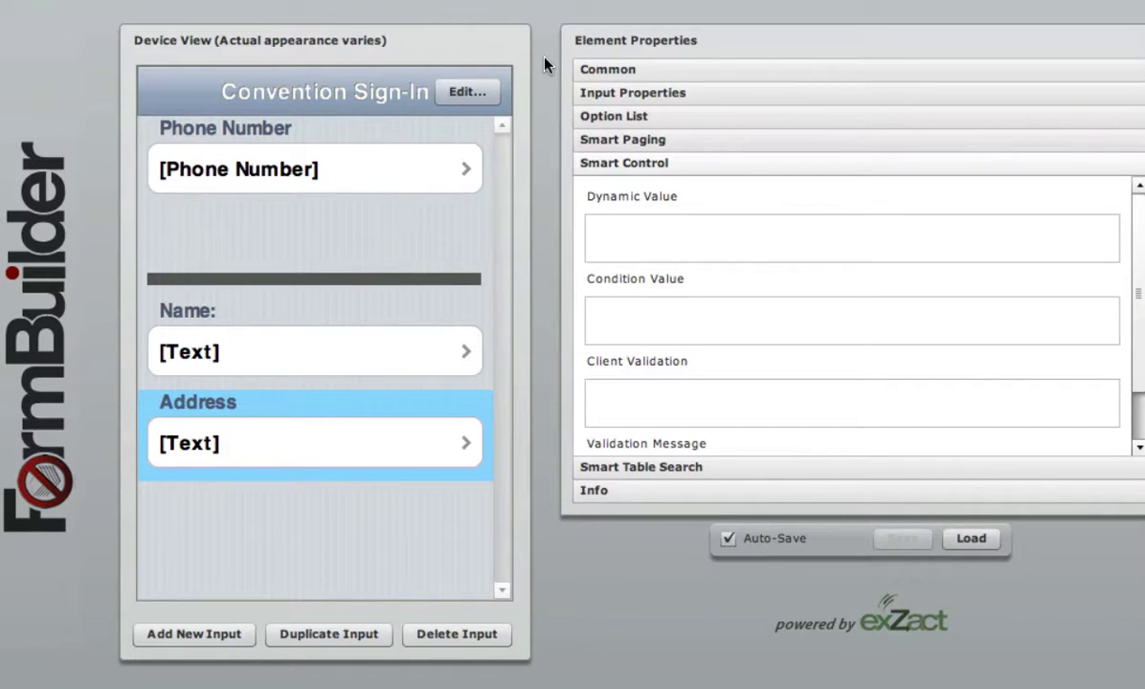
pyautogui.click(424, 179)
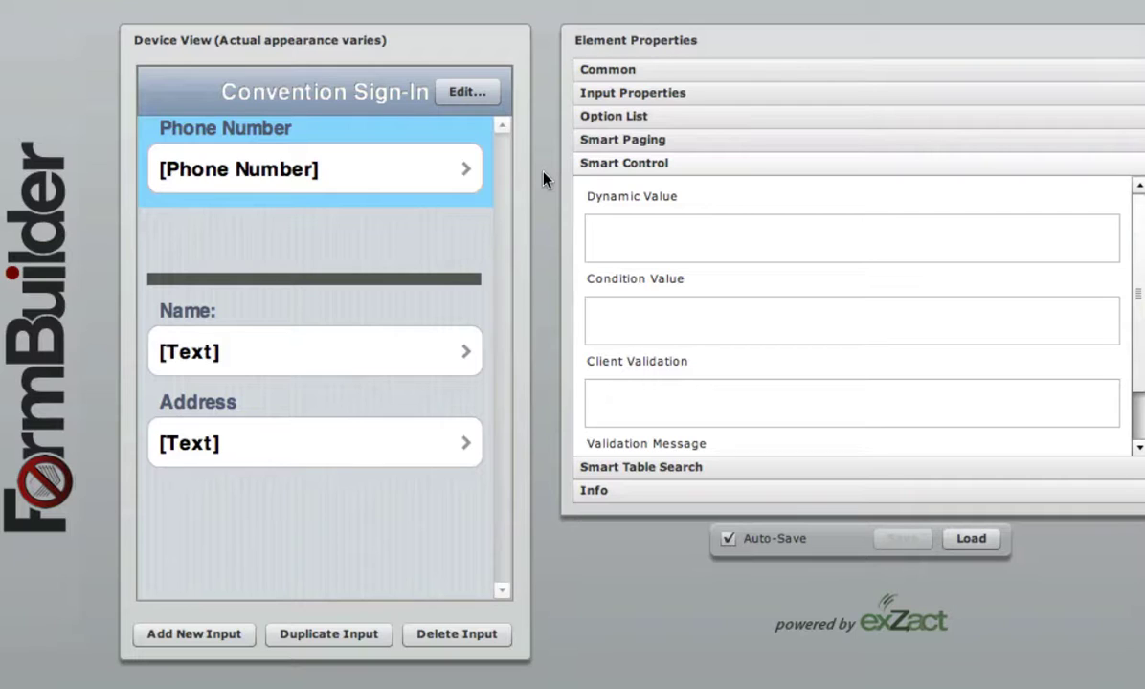
pyautogui.click(480, 98)
pyautogui.moveTo(533, 79)
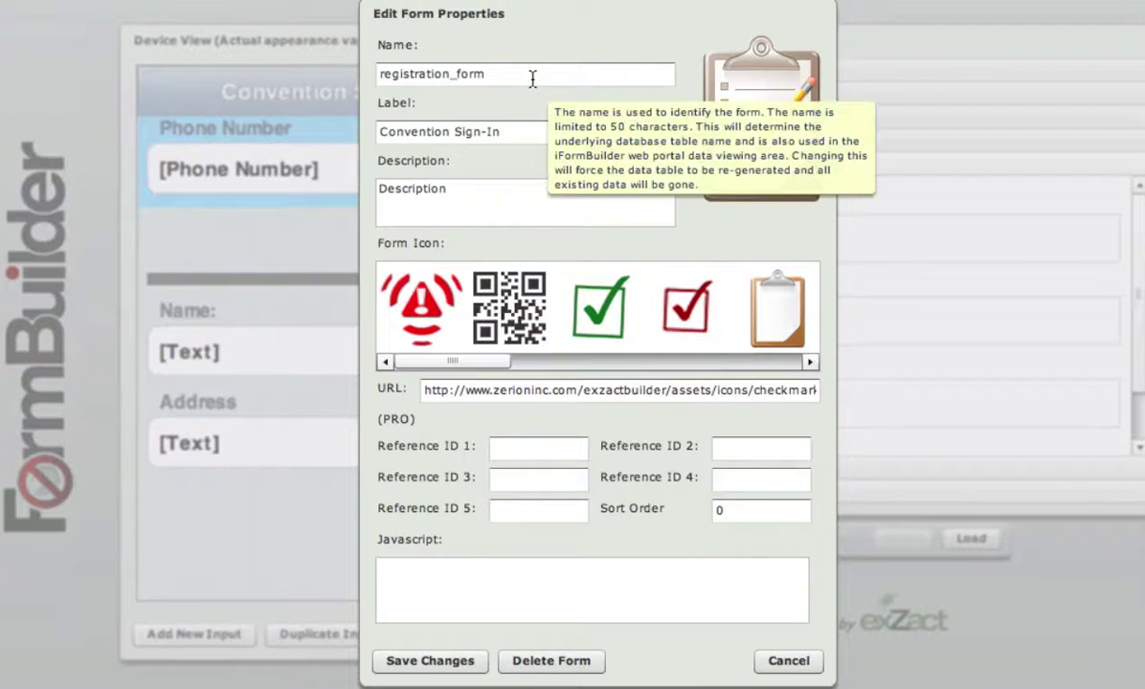
pyautogui.moveTo(533, 77); pyautogui.dragTo(366, 75)
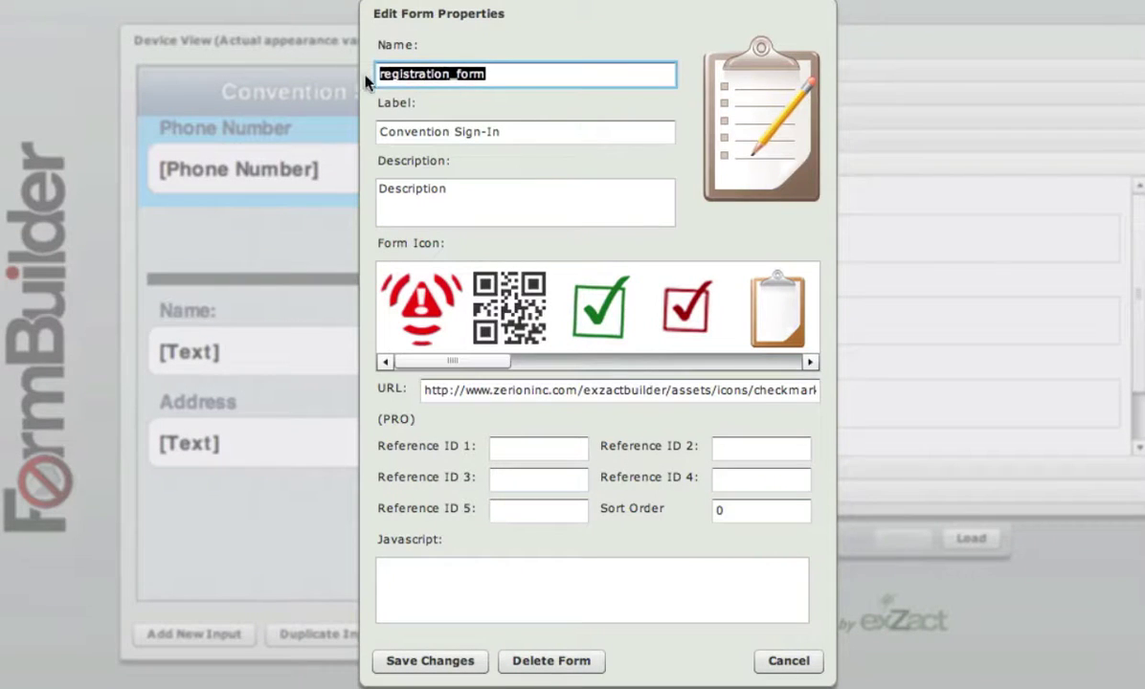
pyautogui.click(544, 77)
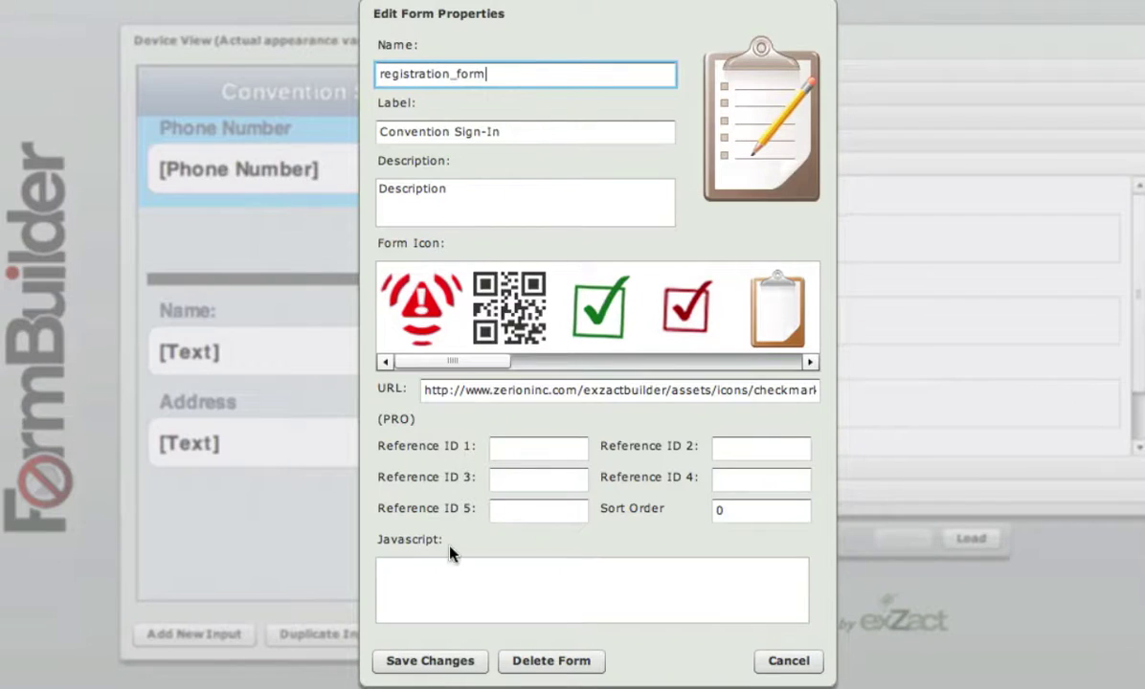
pyautogui.click(453, 664)
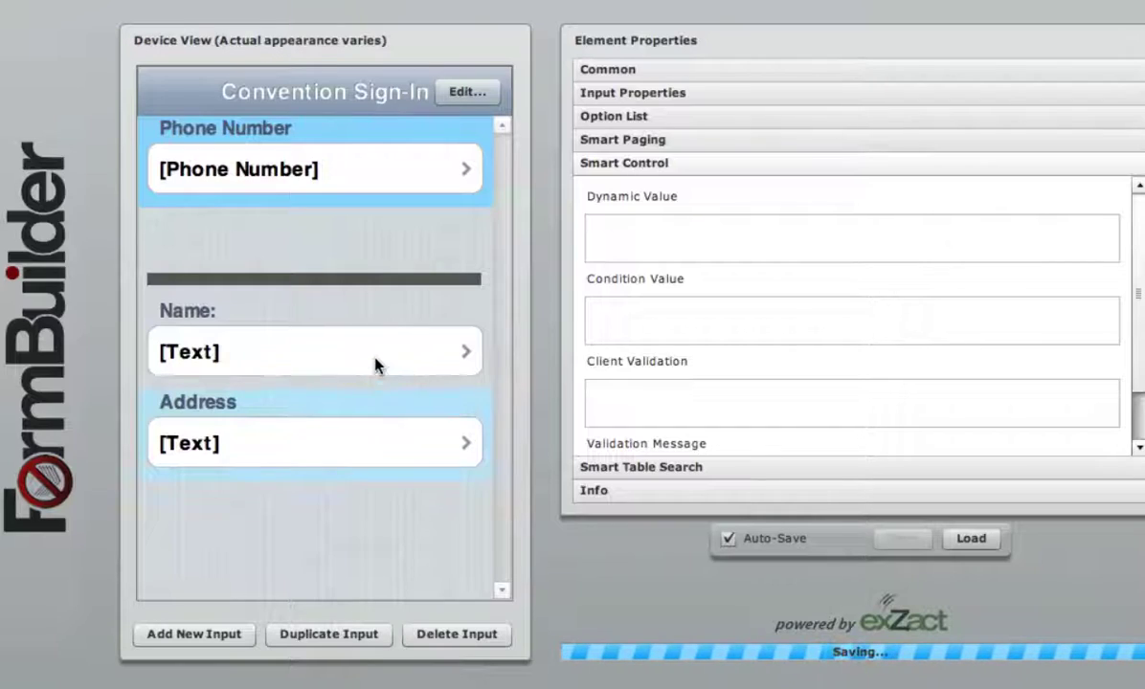
pyautogui.click(377, 327)
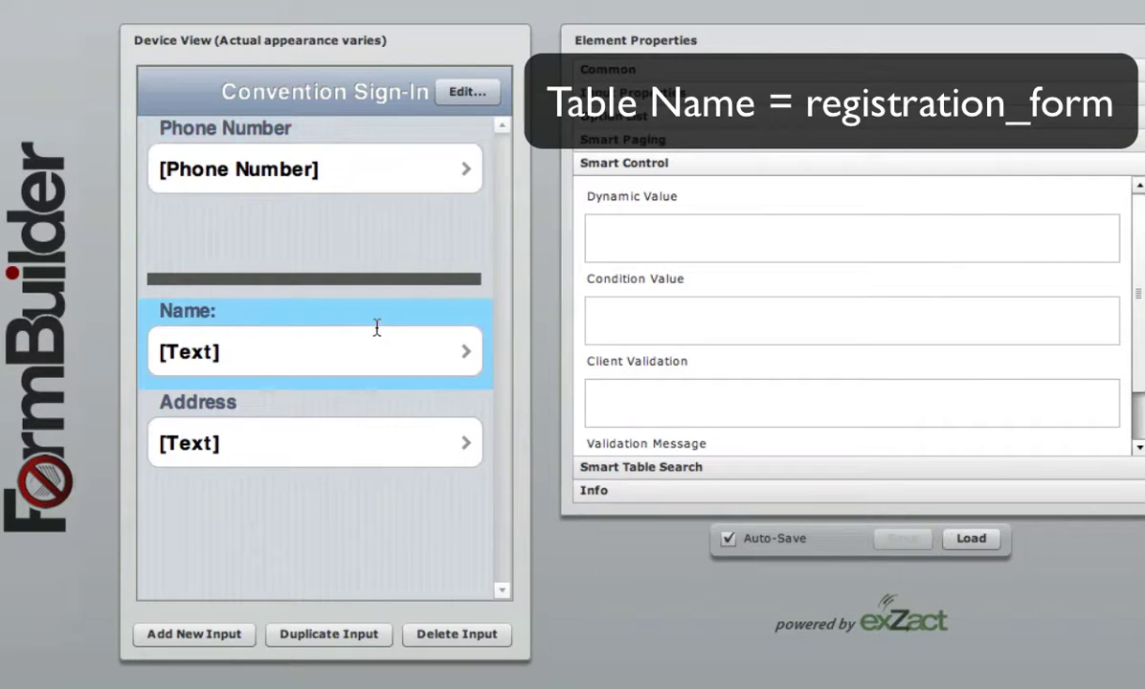
pyautogui.click(369, 436)
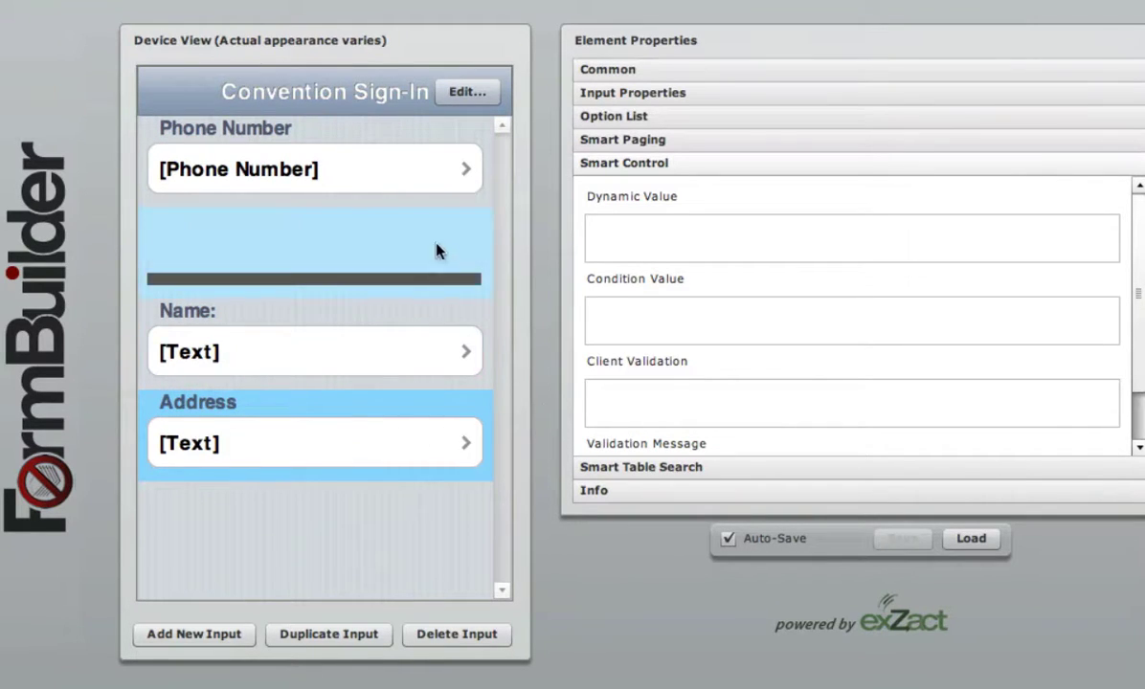
pyautogui.click(410, 180)
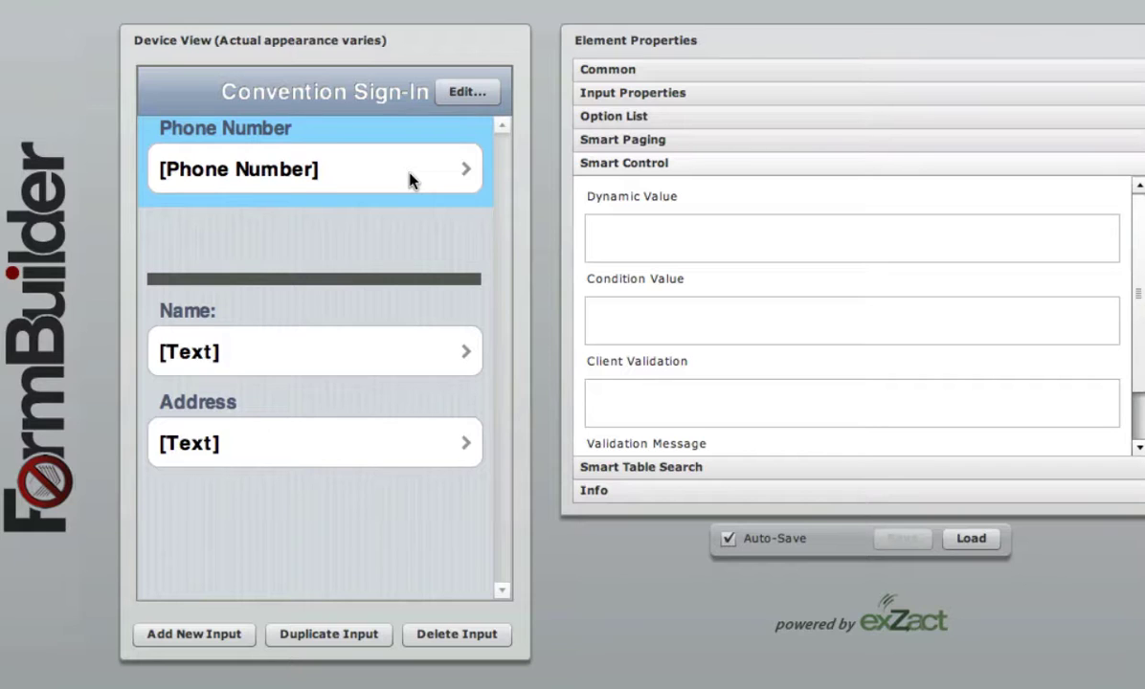
# Confirm Phone Number's Smart Table Search uses table registration_db and column phone_number
pyautogui.click(580, 468)
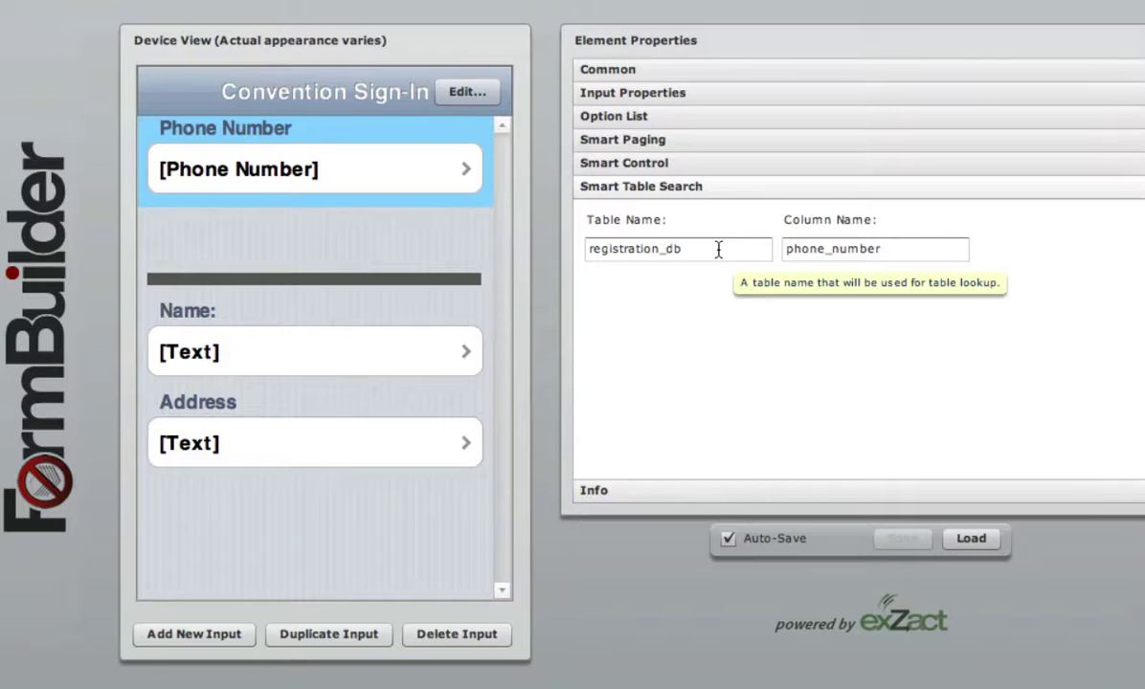
pyautogui.moveTo(718, 252); pyautogui.dragTo(539, 239)
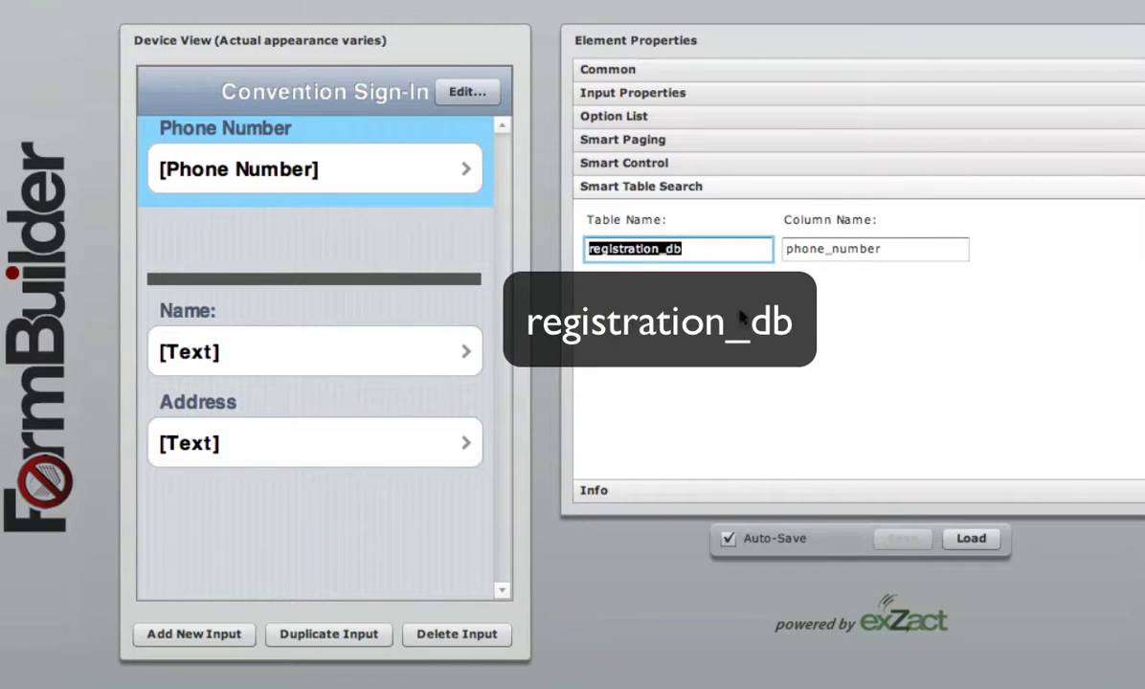
pyautogui.click(936, 253)
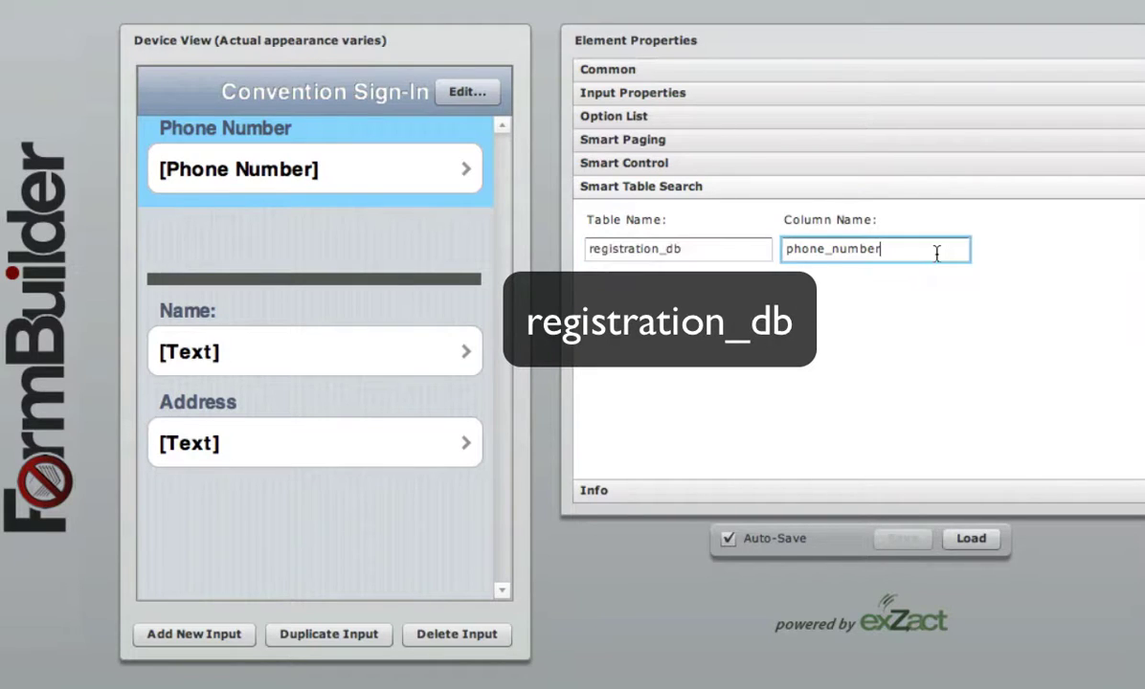
pyautogui.moveTo(937, 253); pyautogui.dragTo(769, 253)
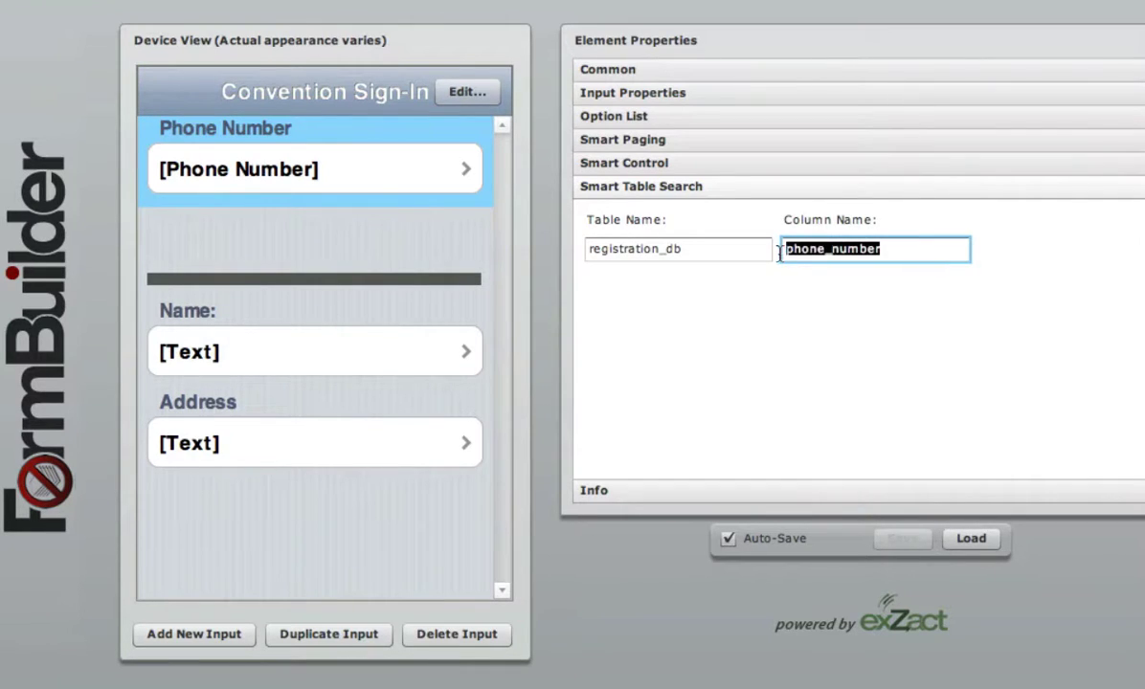
pyautogui.click(924, 251)
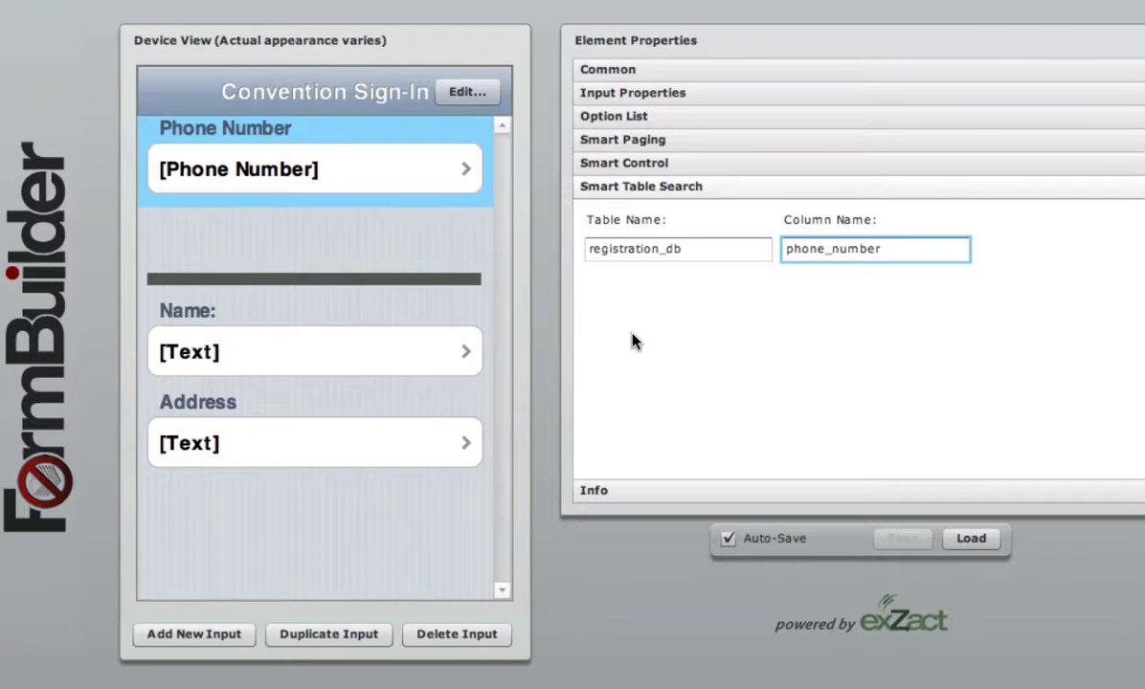
# Enter registration_db.name as the Name field's Smart Control dynamic value
pyautogui.click(428, 342)
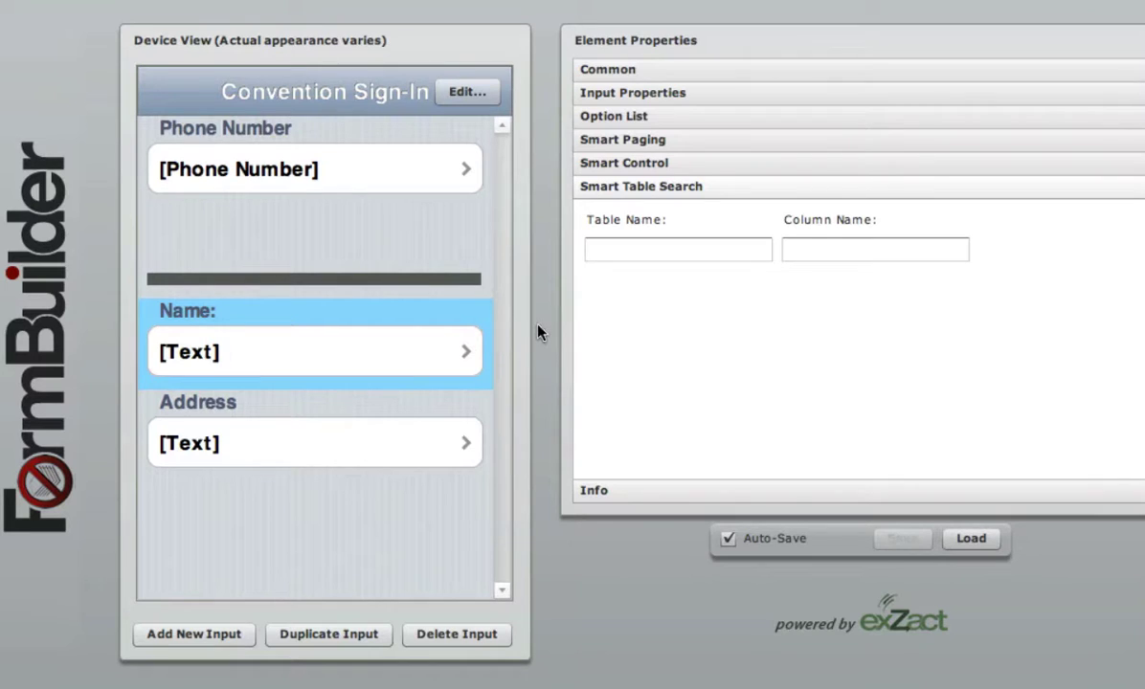
pyautogui.click(613, 165)
pyautogui.click(630, 241)
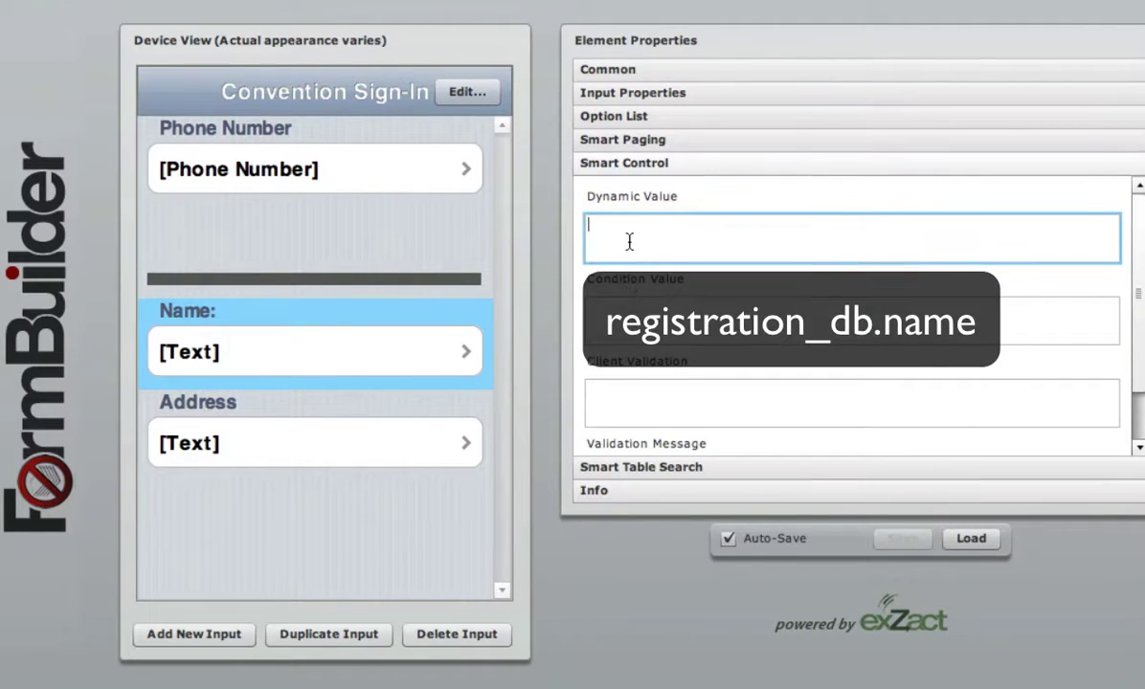
pyautogui.write('registratio')
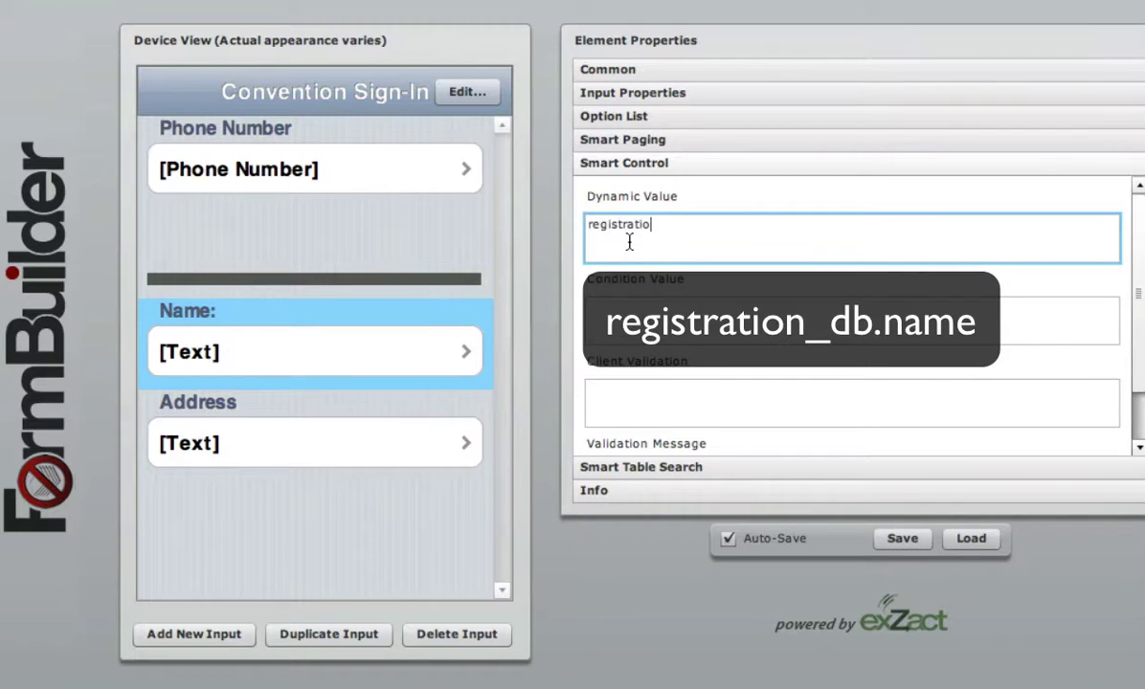
pyautogui.write('n_db.name')
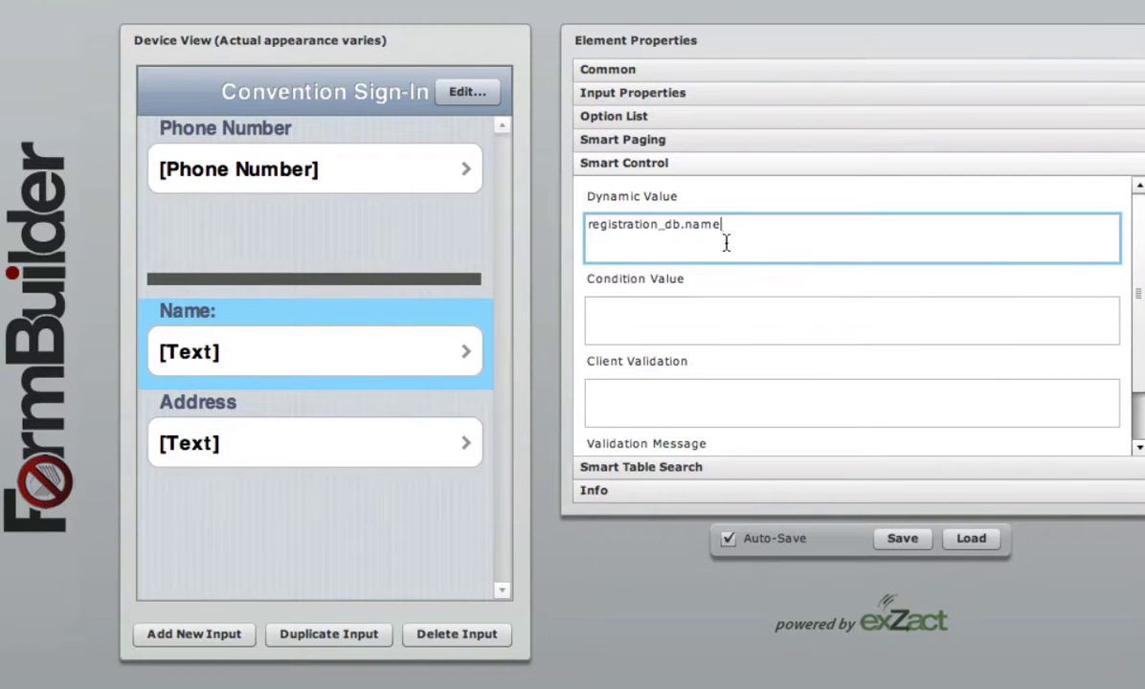
# Highlight the registration_db table and .name field parts of the dynamic value formula
pyautogui.moveTo(723, 224); pyautogui.dragTo(562, 230)
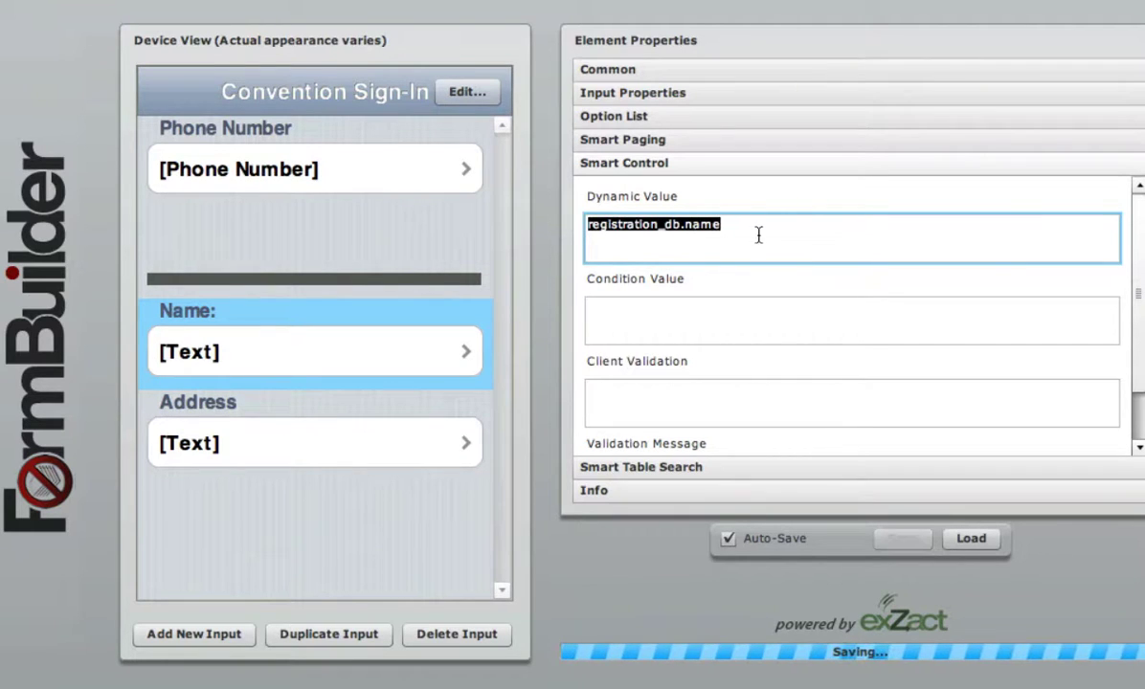
pyautogui.click(652, 228)
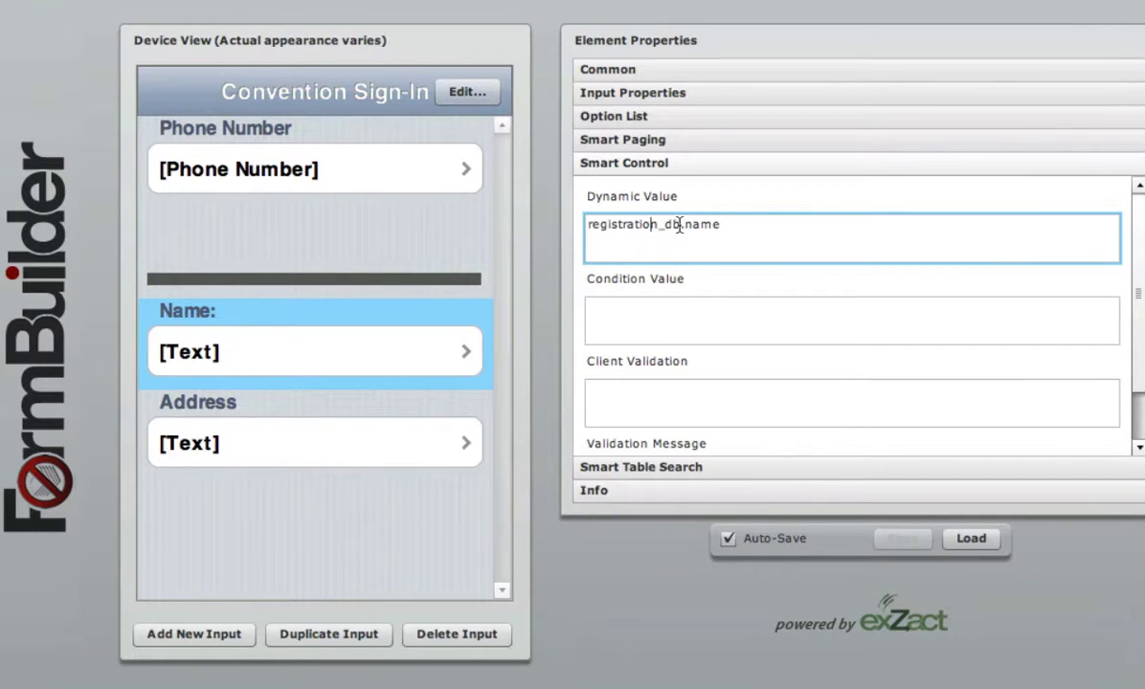
pyautogui.moveTo(686, 226); pyautogui.dragTo(584, 228)
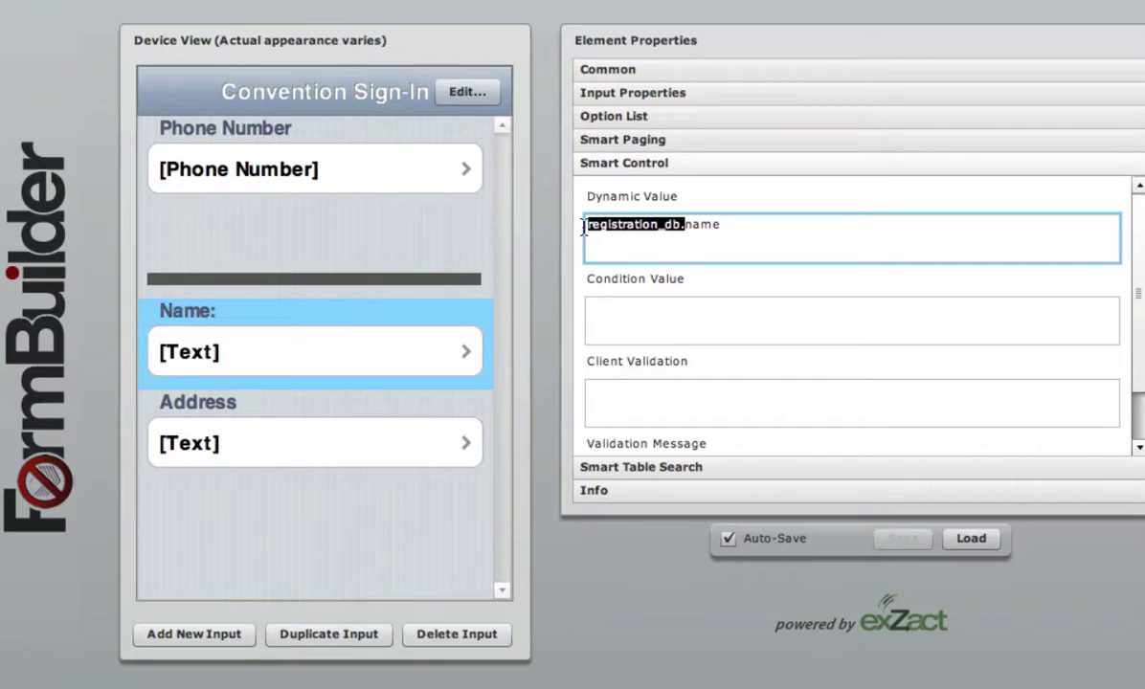
pyautogui.click(685, 227)
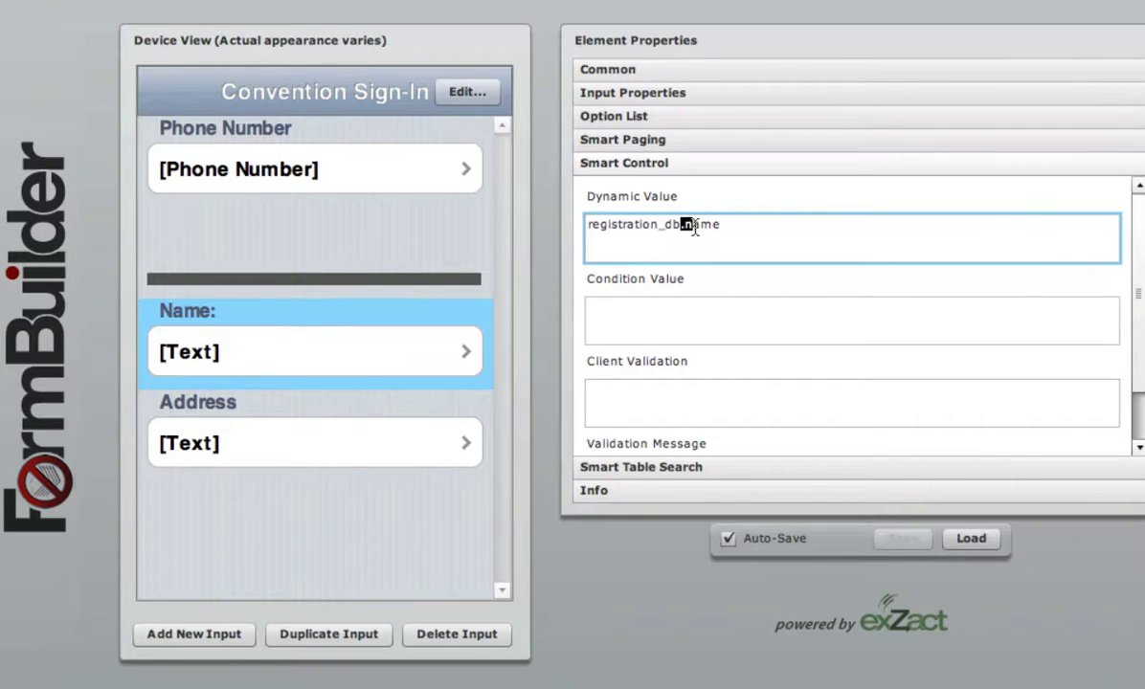
pyautogui.moveTo(683, 226); pyautogui.dragTo(734, 226)
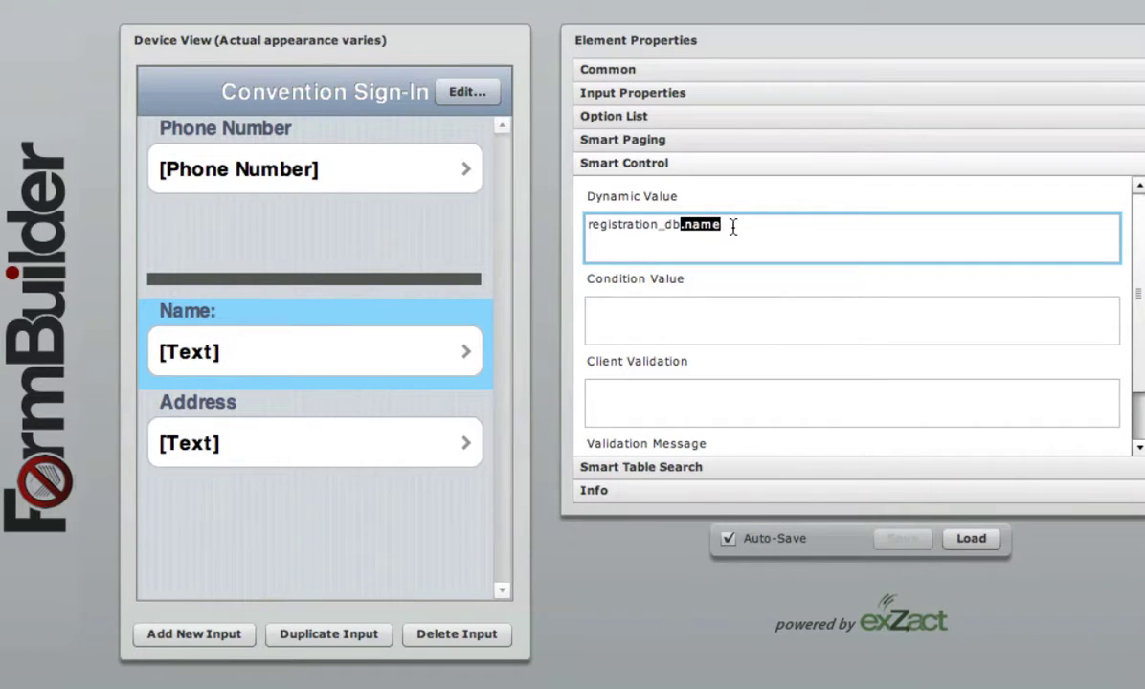
pyautogui.click(782, 229)
# Enter registration_db.address as the Address input's Smart Control dynamic value
pyautogui.click(379, 434)
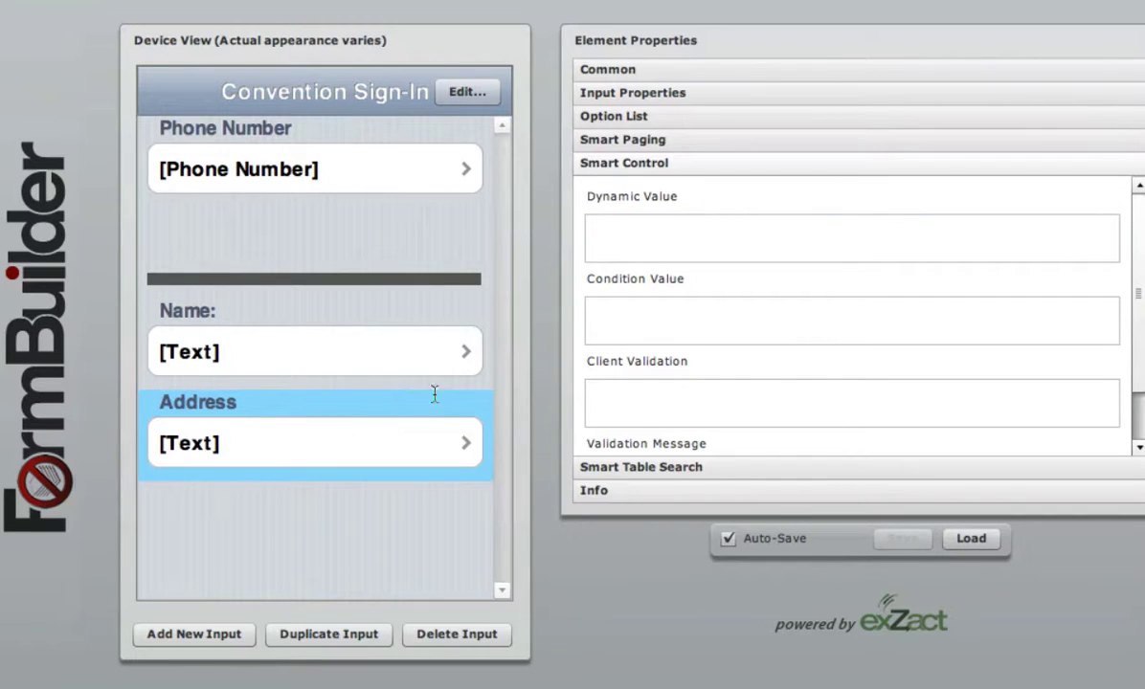
pyautogui.moveTo(632, 234)
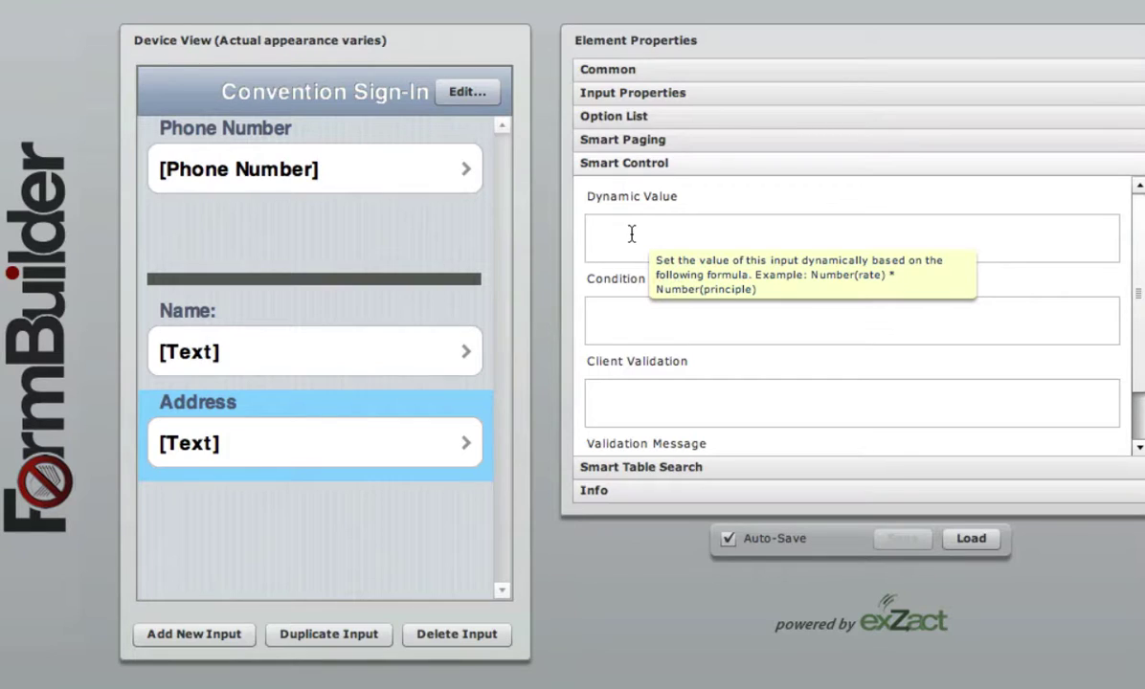
pyautogui.click(632, 233)
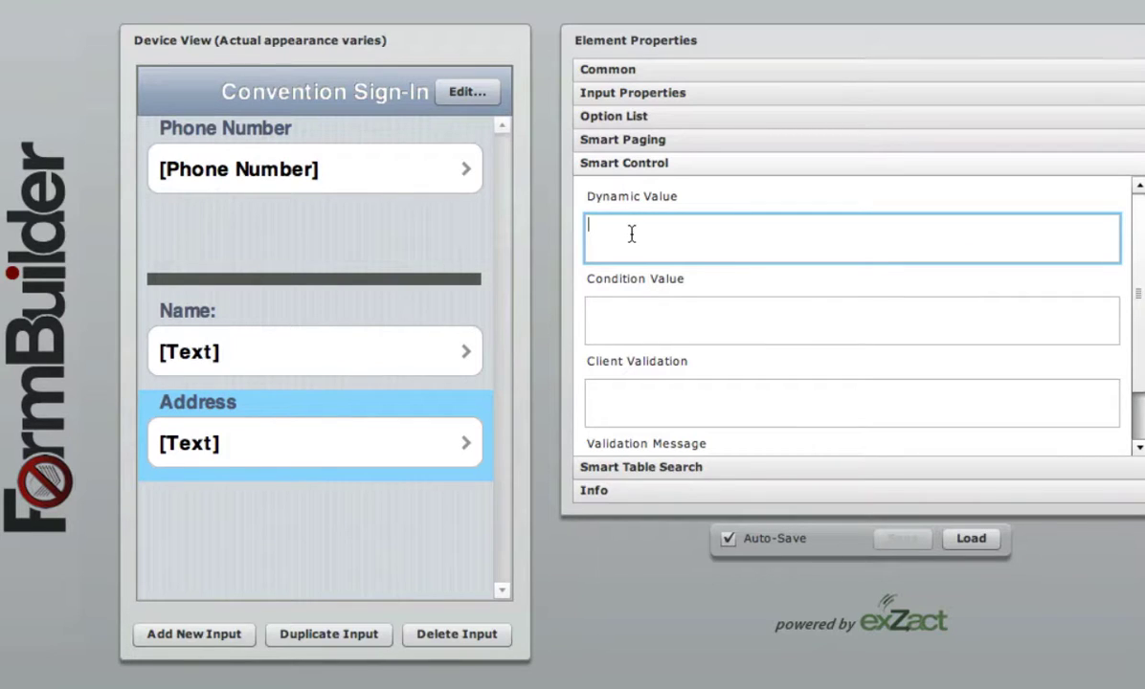
pyautogui.write('a')
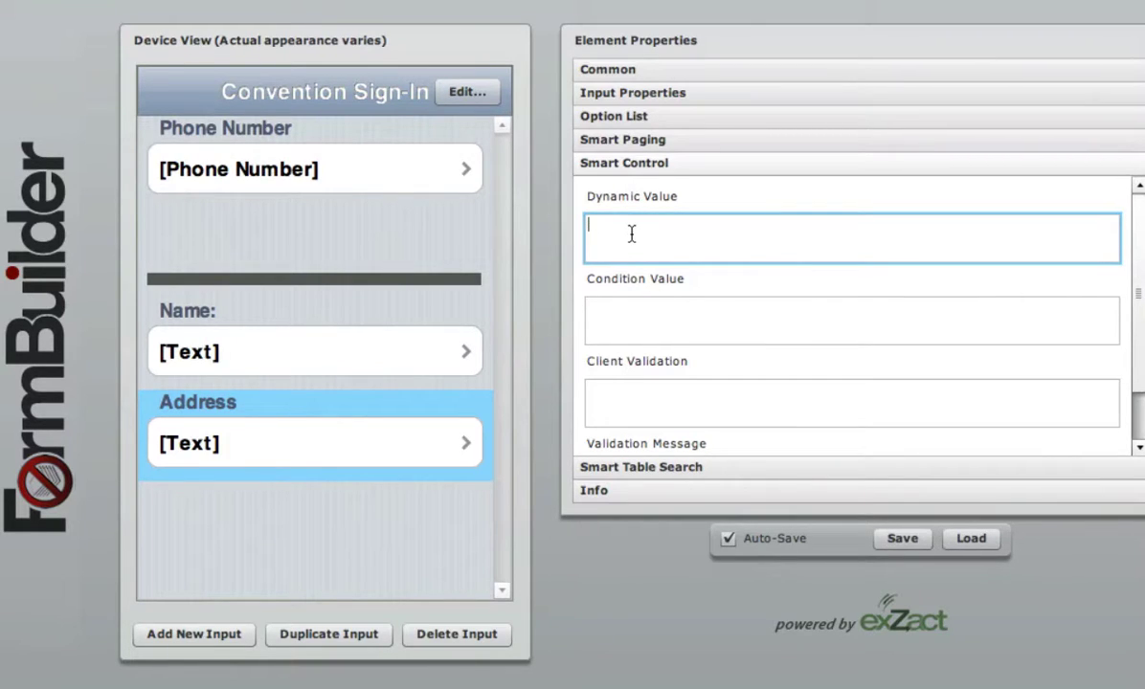
pyautogui.write('registration_db.address')
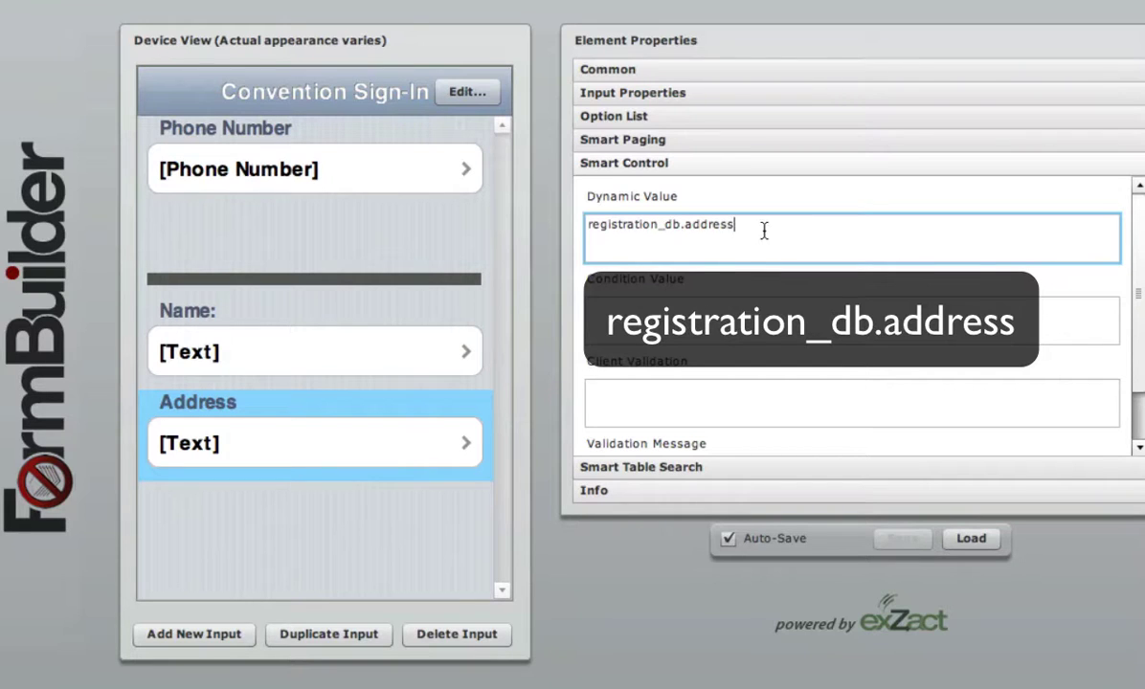
pyautogui.moveTo(761, 230); pyautogui.dragTo(587, 226)
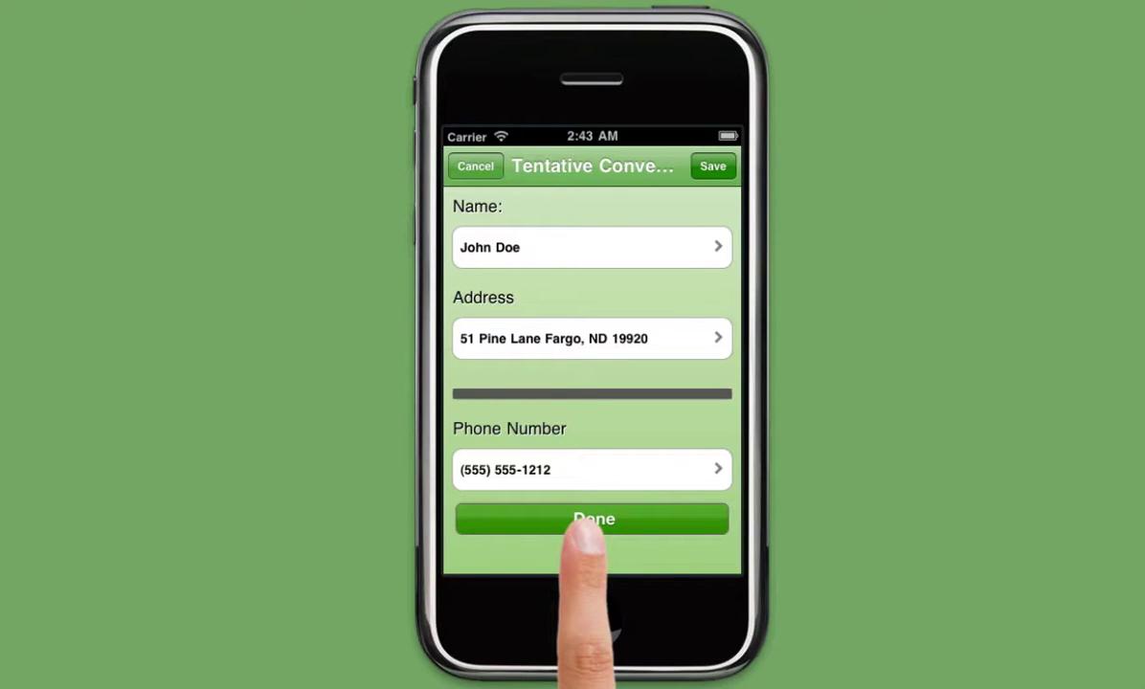
# Save the tentative attendee entry and upload it with Sync Data with Server
pyautogui.click(590, 520)
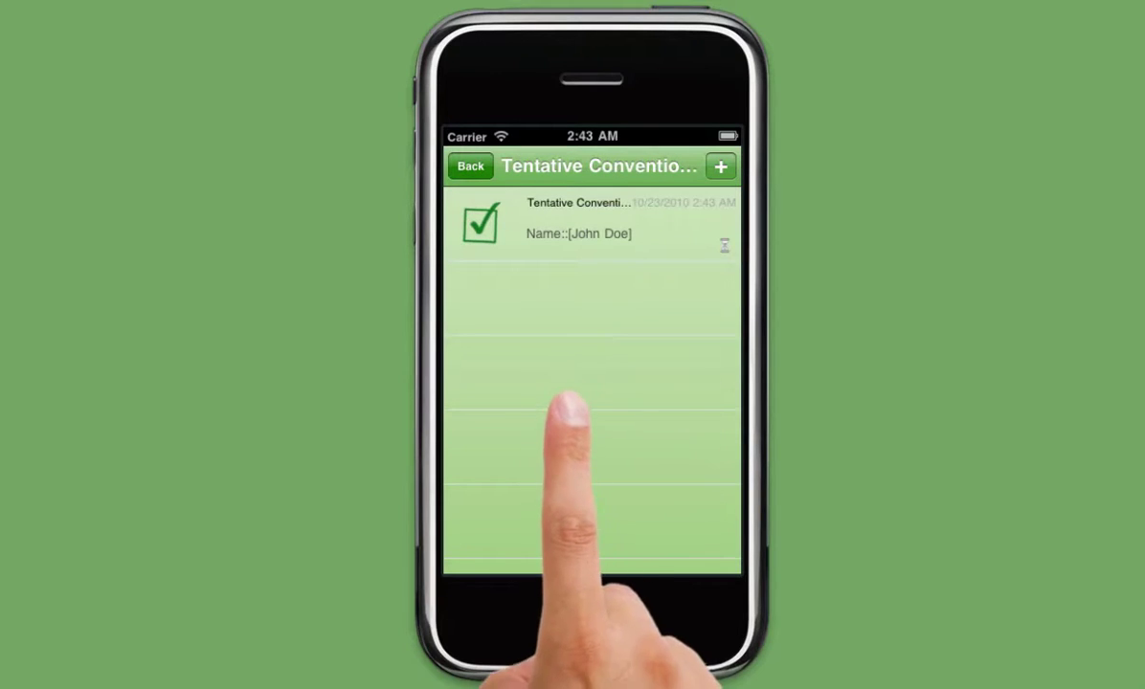
pyautogui.click(470, 165)
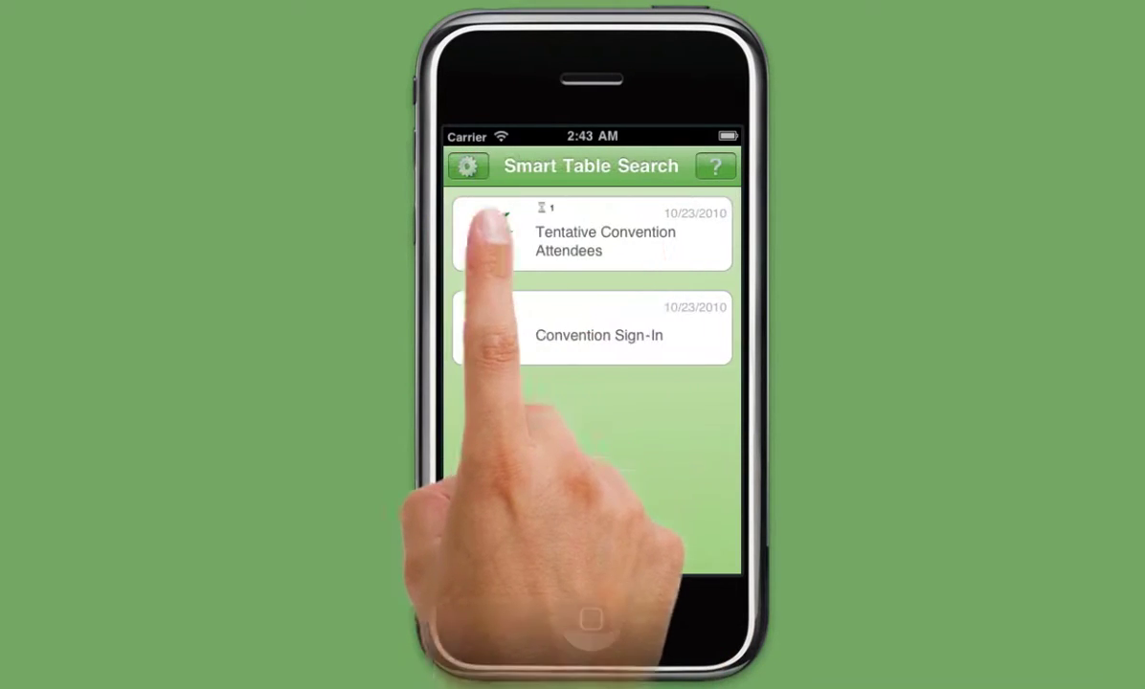
pyautogui.click(468, 166)
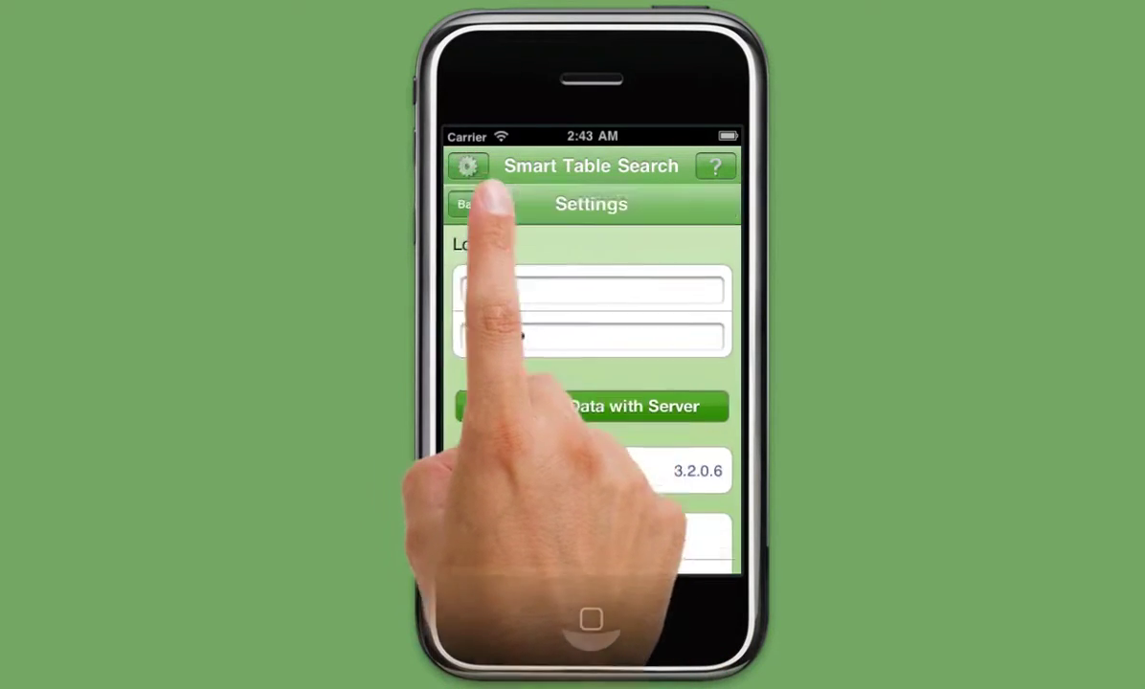
pyautogui.click(545, 366)
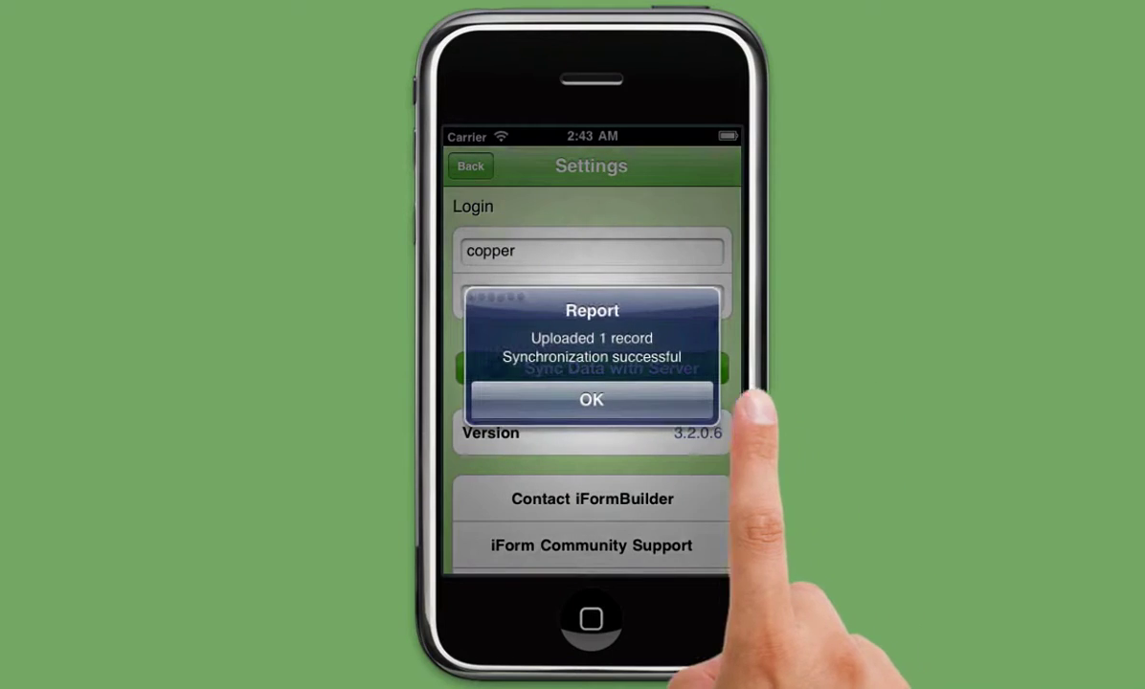
pyautogui.click(675, 402)
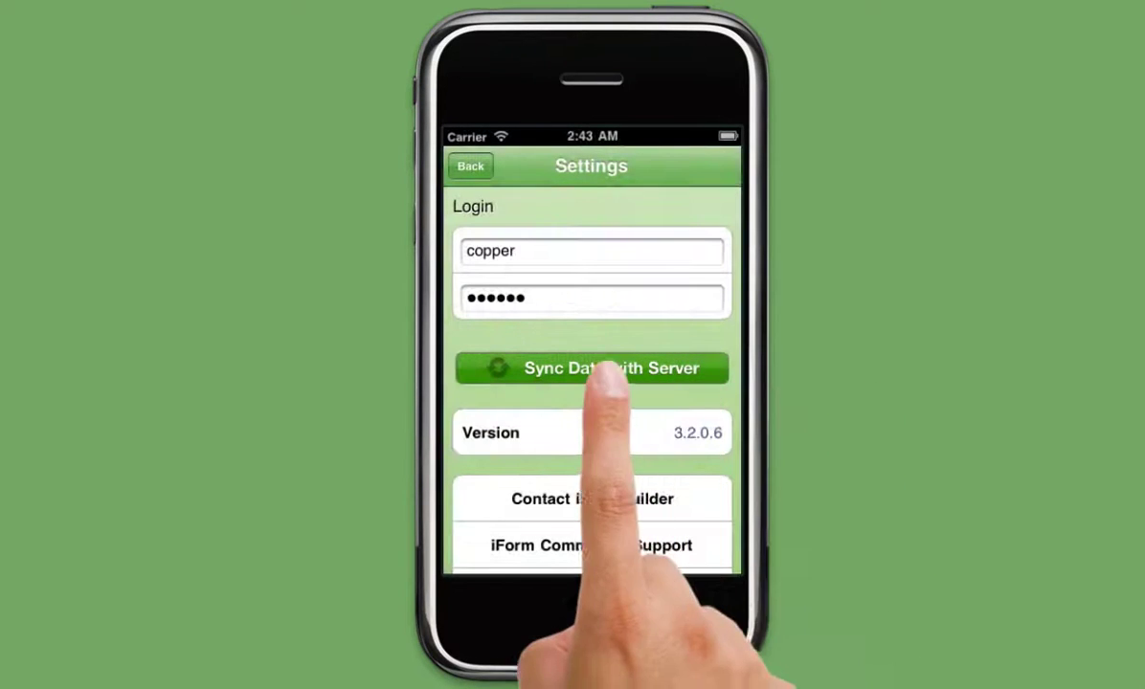
# Sync again to download the records and return to the forms list
pyautogui.click(593, 371)
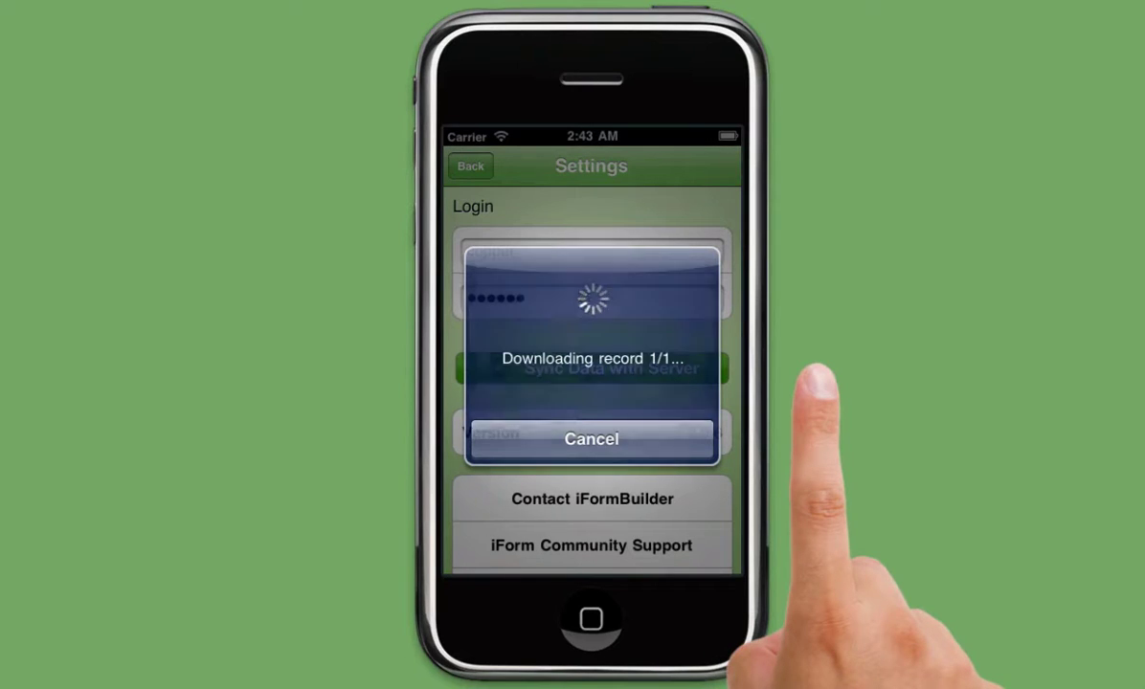
pyautogui.click(591, 400)
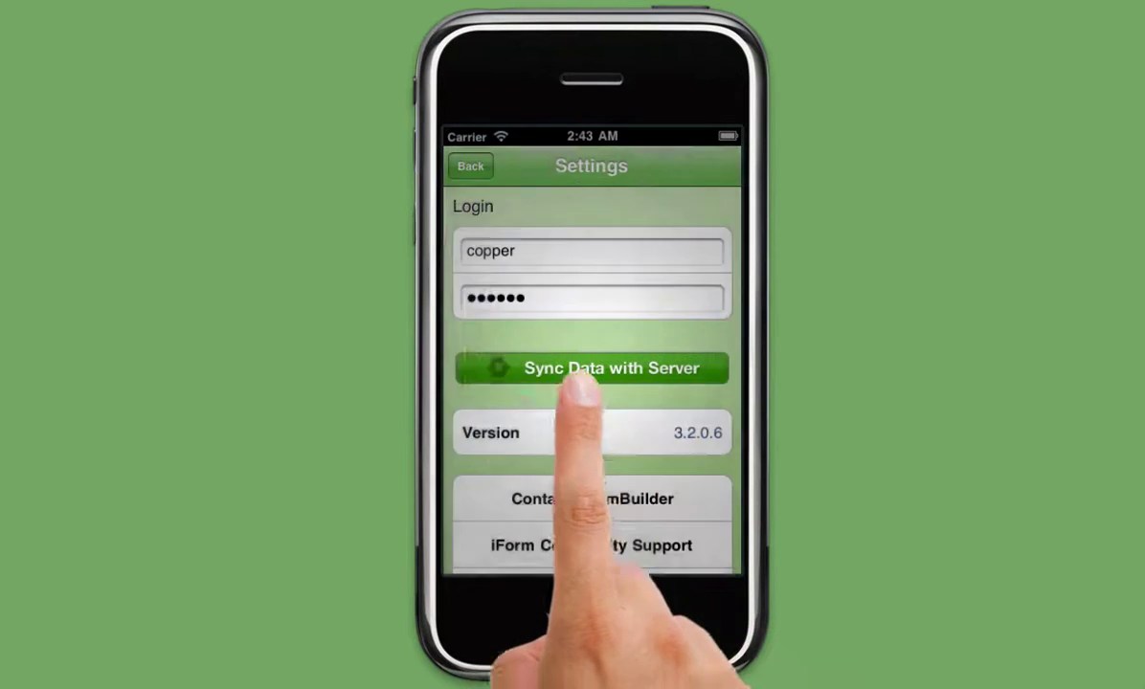
pyautogui.click(469, 168)
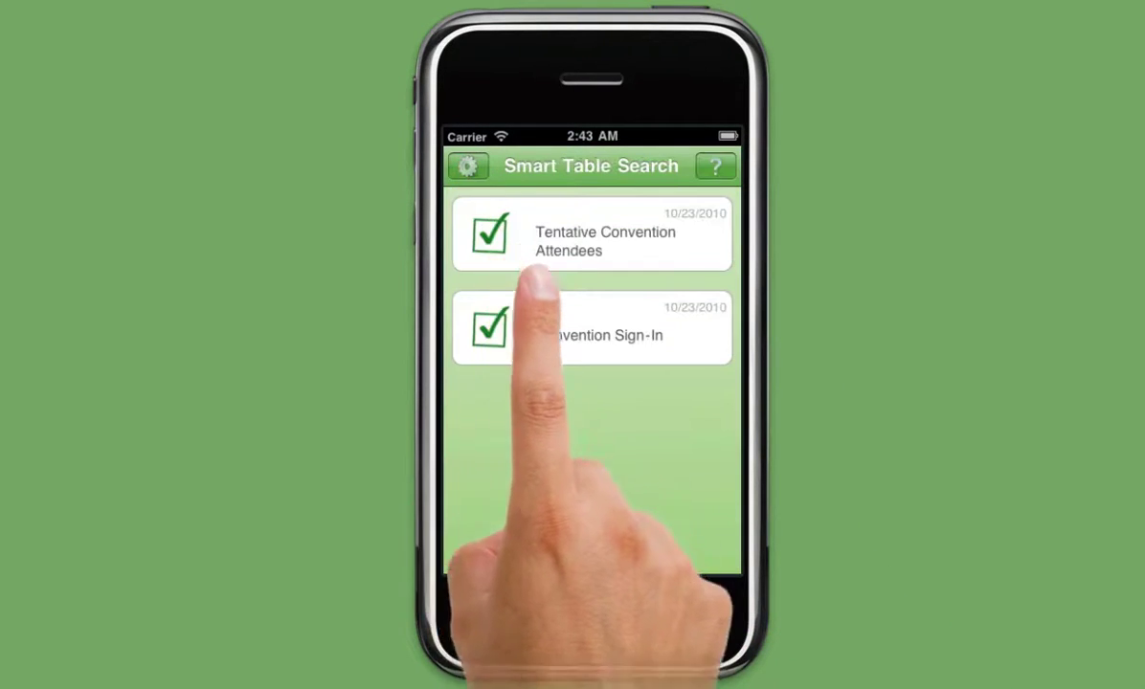
# On Convention Sign-In, key in a registered attendee's phone number so Name and Address auto-fill
pyautogui.click(563, 316)
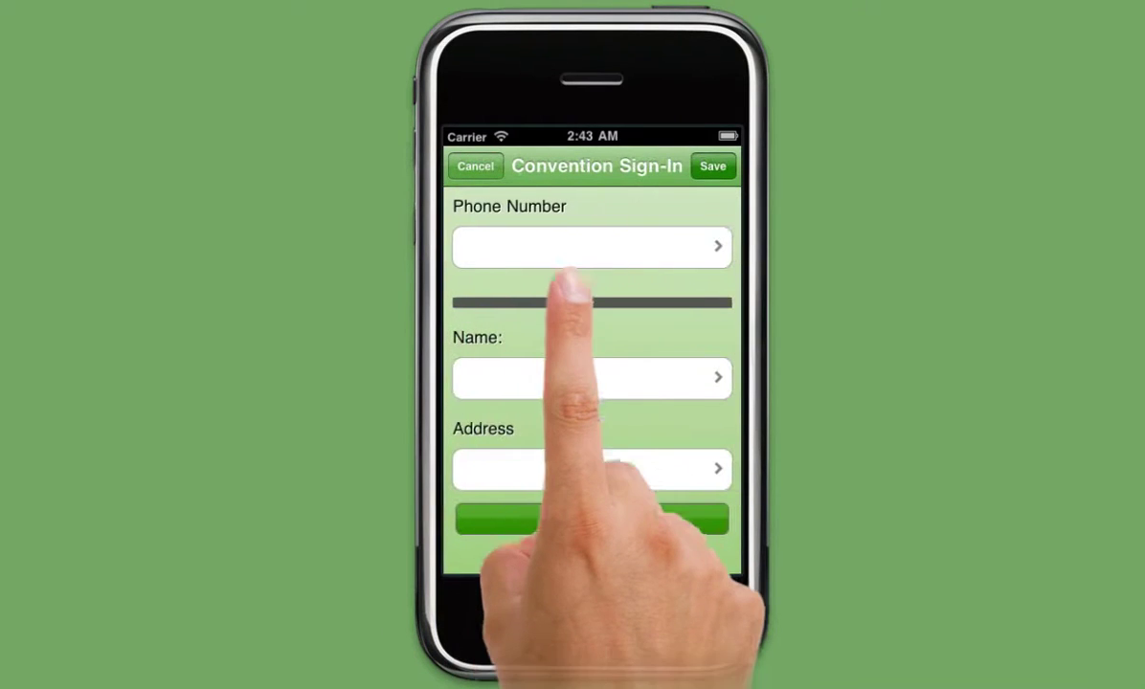
pyautogui.click(574, 249)
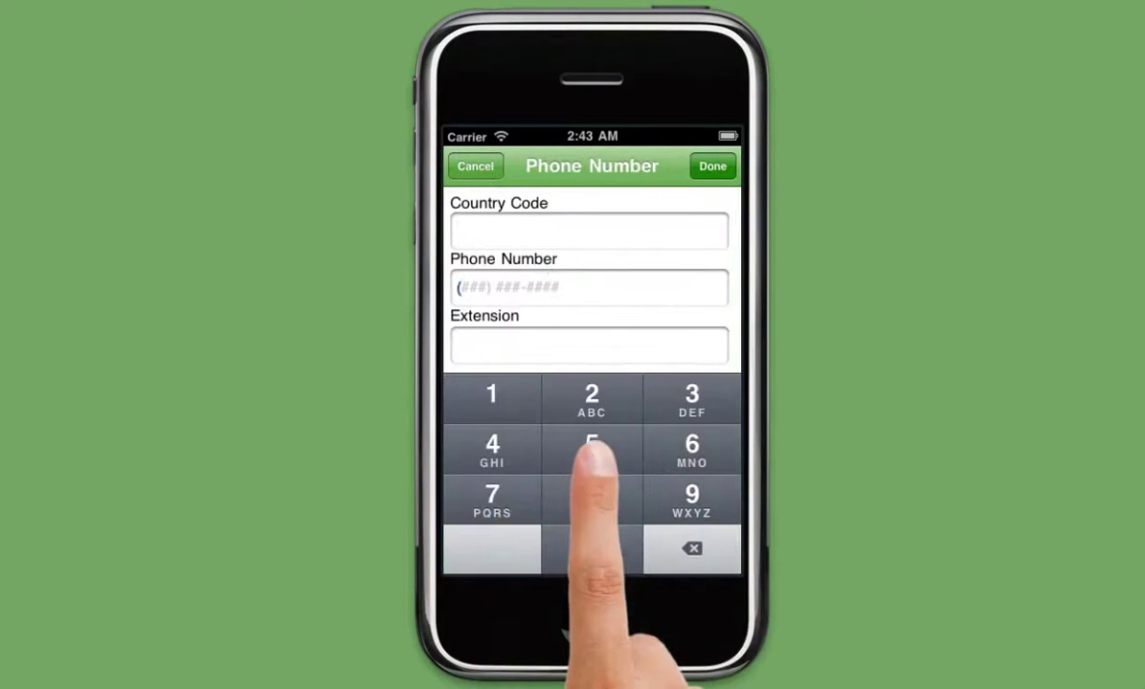
pyautogui.click(592, 448)
pyautogui.click(592, 448)
pyautogui.click(592, 448)
pyautogui.click(591, 448)
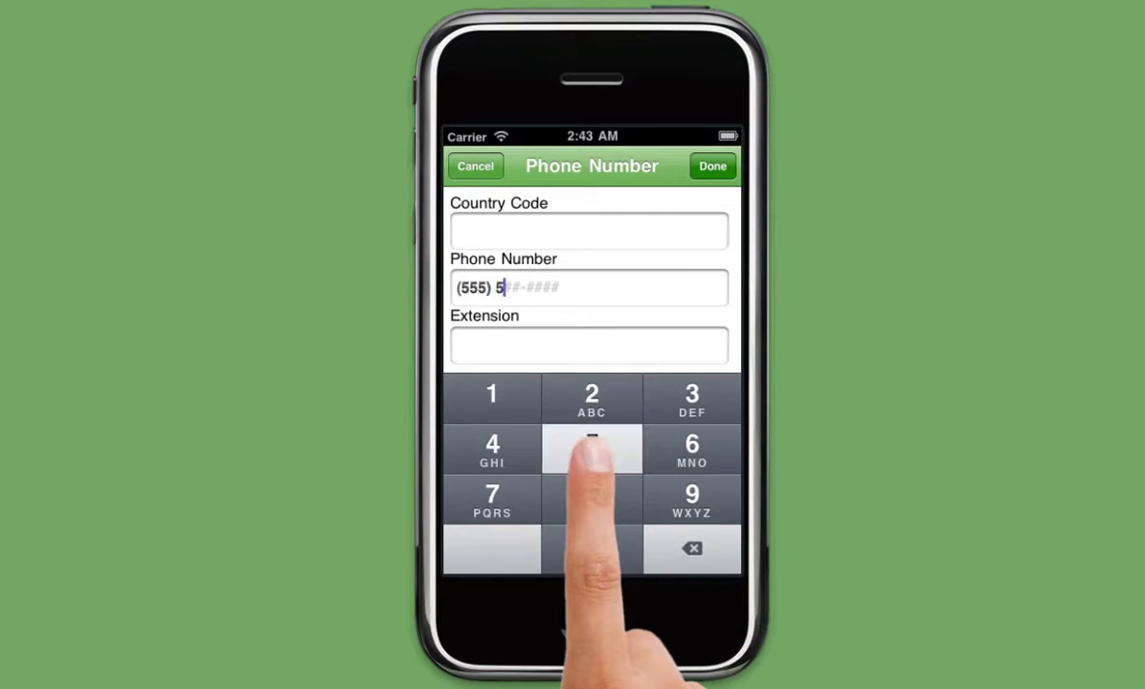
pyautogui.click(592, 449)
pyautogui.click(592, 449)
pyautogui.click(492, 393)
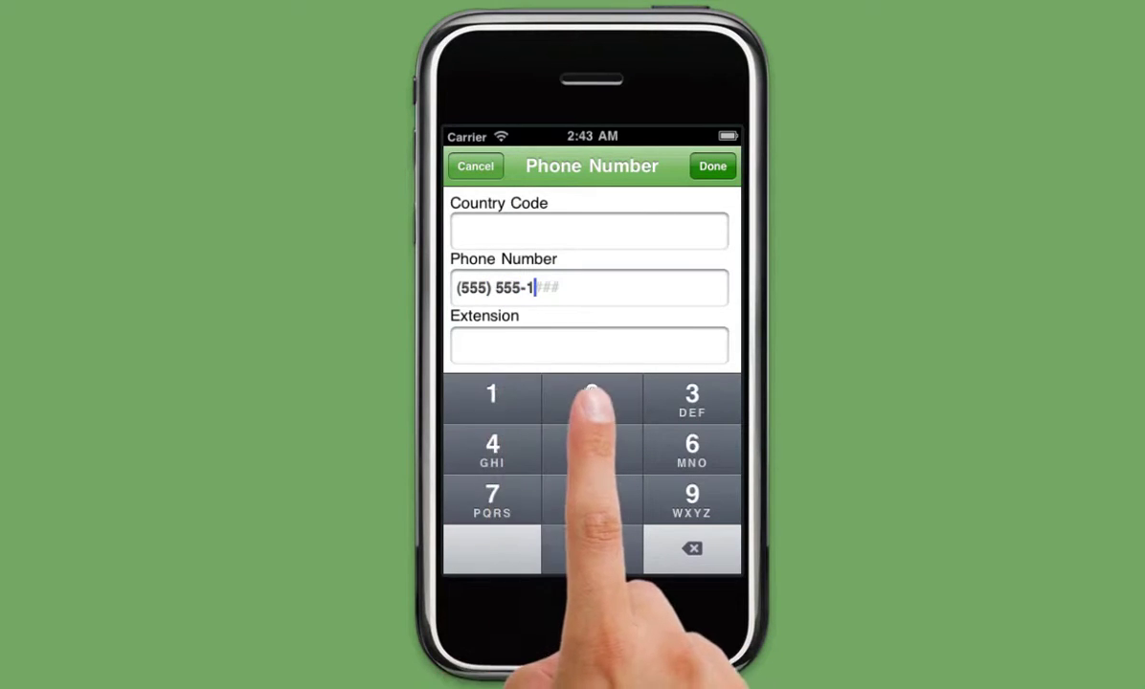
pyautogui.click(591, 393)
pyautogui.click(491, 393)
pyautogui.click(592, 394)
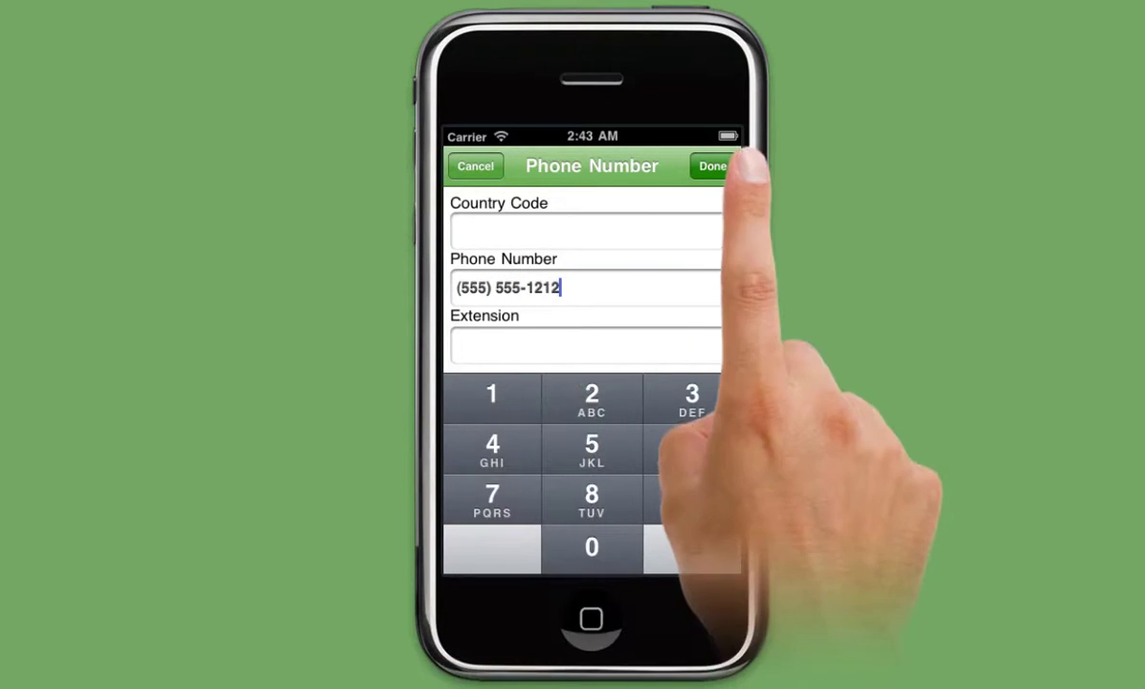
pyautogui.click(710, 166)
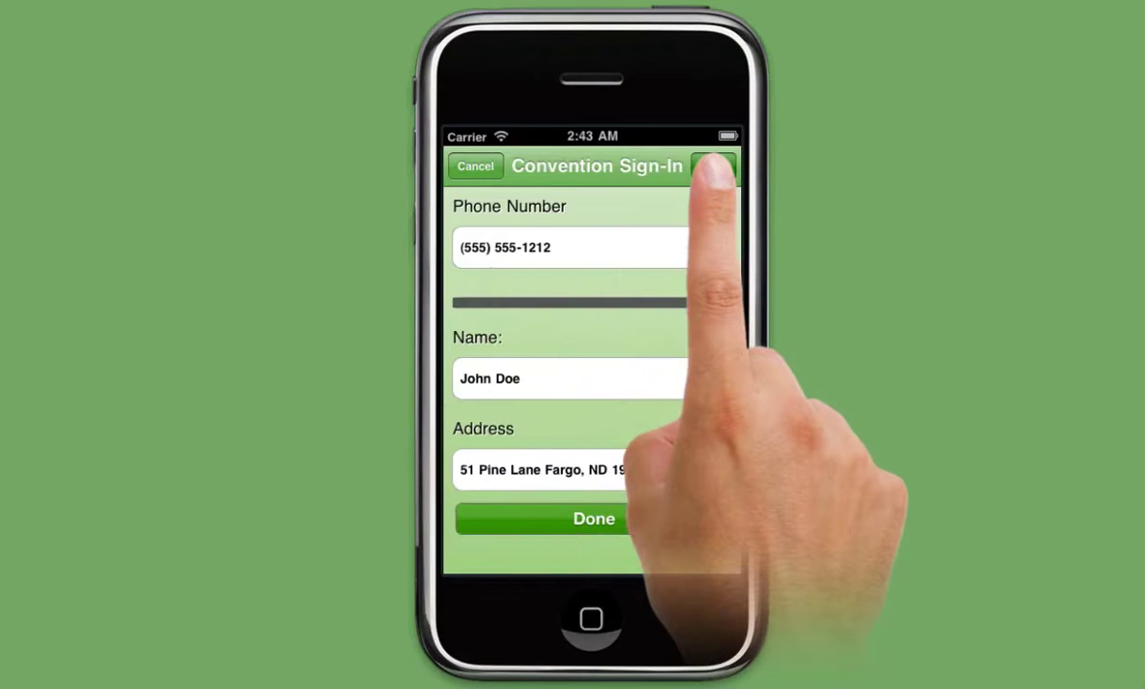